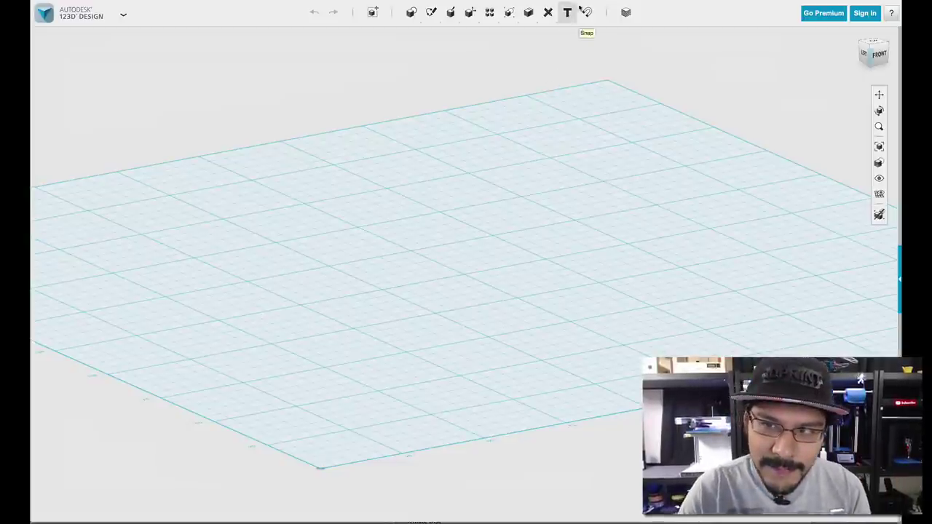
Place a box primitive on the grid with length 30, width 100 and height 1 mm as a thin plate
right_click_drag(606, 228, 581, 248)
left_click(874, 43)
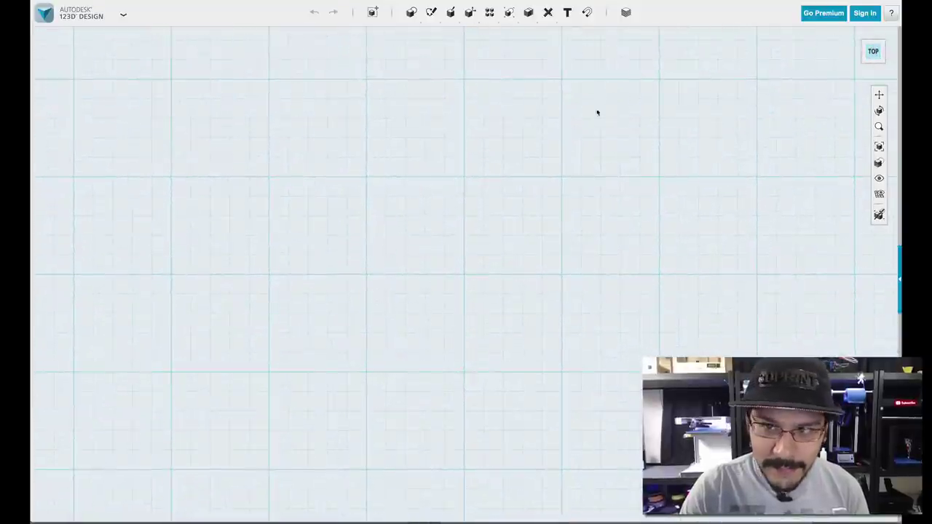
mouse_move(411, 12)
left_click(413, 34)
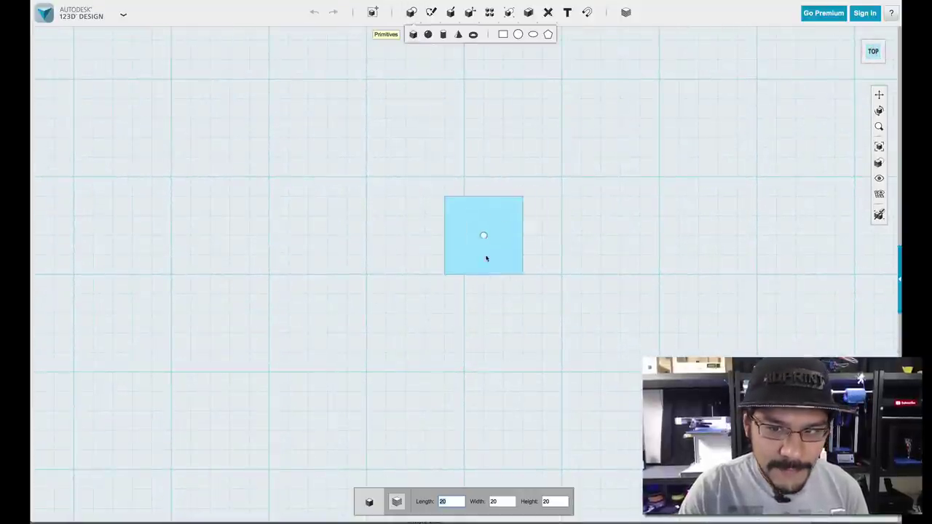
type("100")
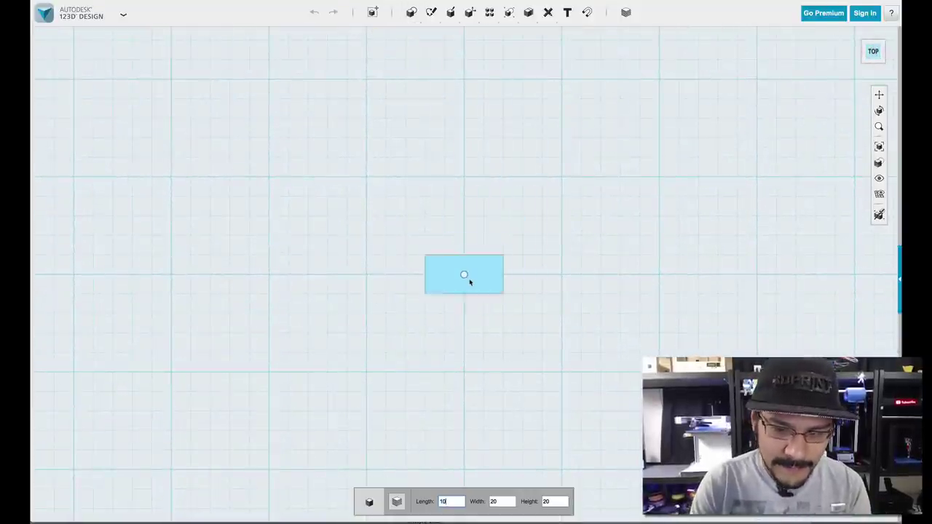
key("BackSpace")
key("BackSpace")
key("Tab")
type("1")
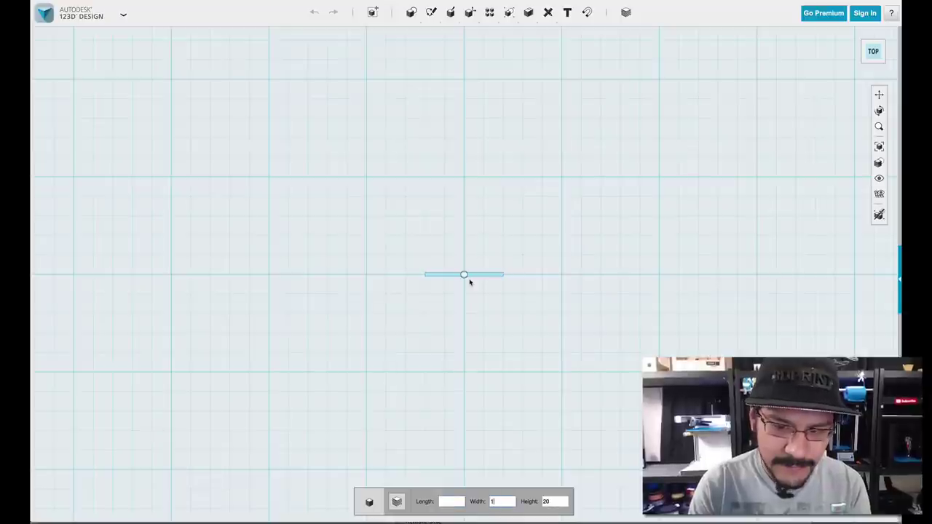
type("30")
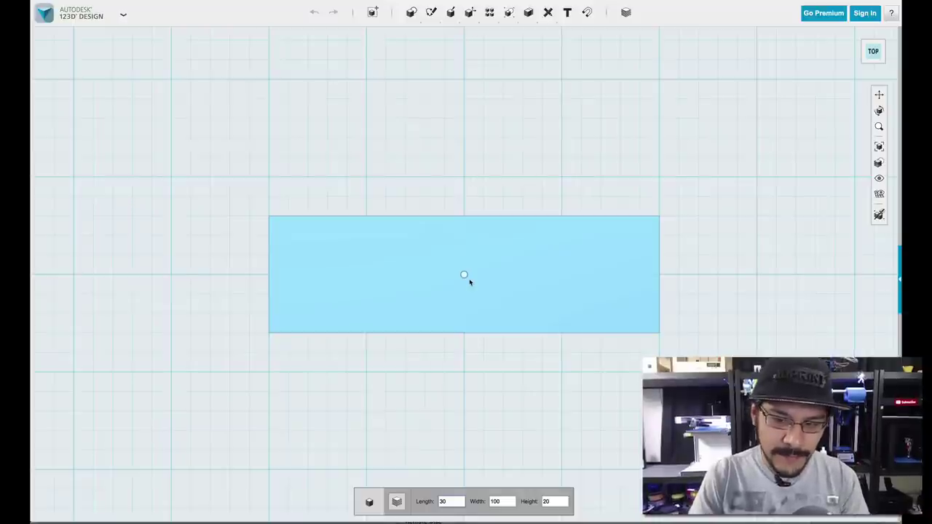
key("Tab")
key("Tab")
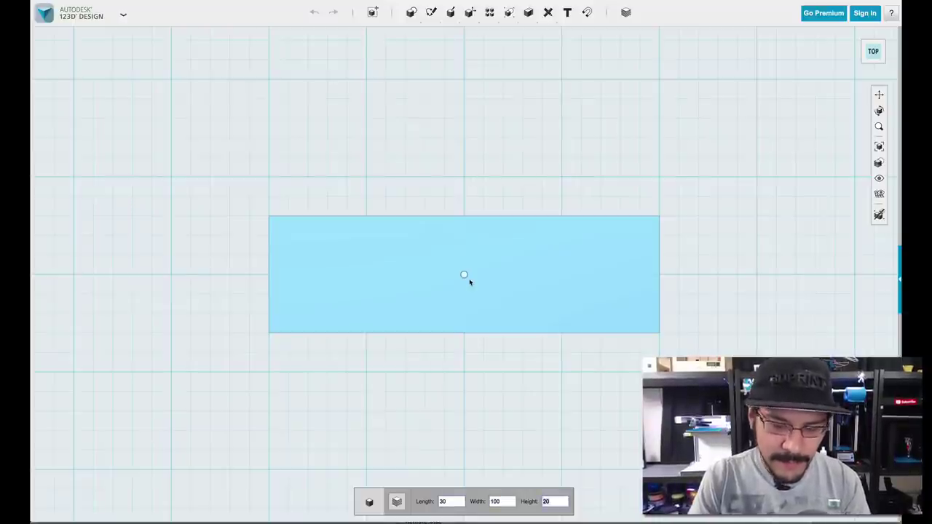
type("1")
key("Return")
Start a text on the plate's top face, anchored about 5 mm in from its lower-left corner in top view
right_click_drag(437, 391, 458, 383)
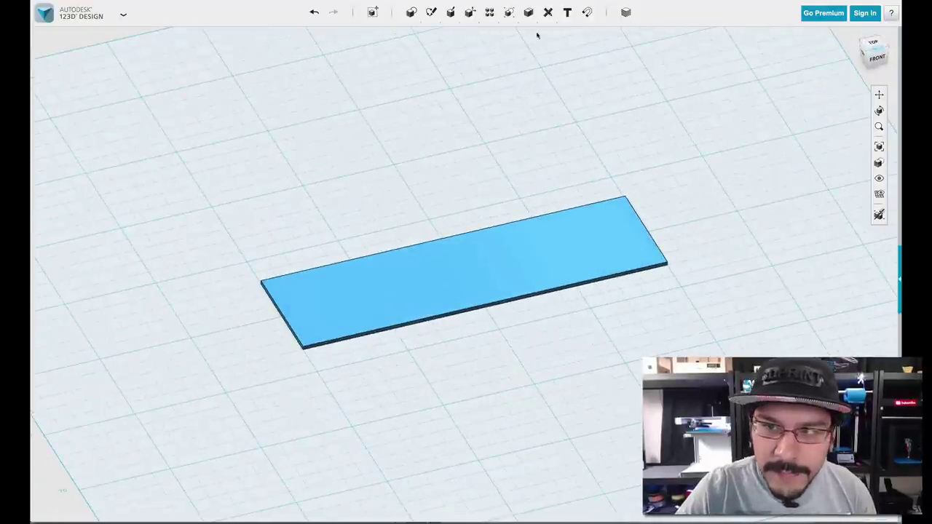
left_click(567, 14)
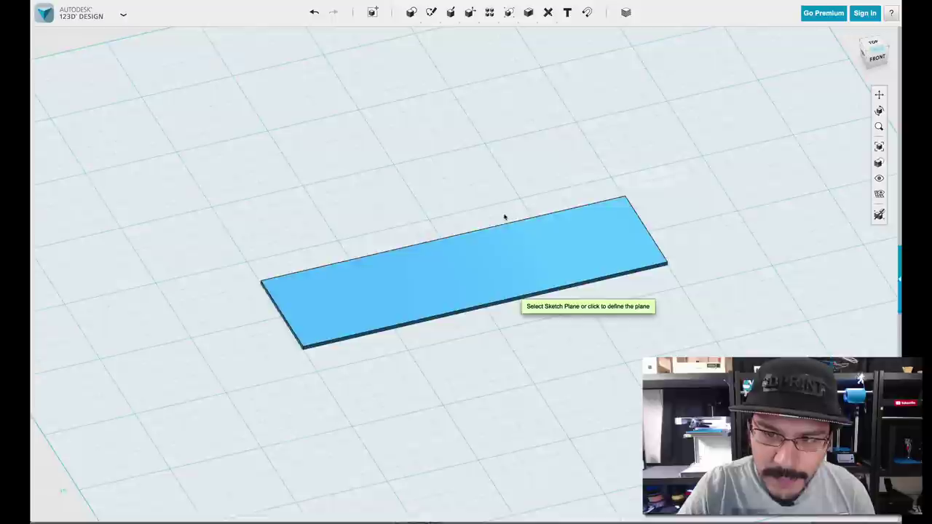
scroll(464, 280, "up", 2)
right_click_drag(493, 225, 464, 221)
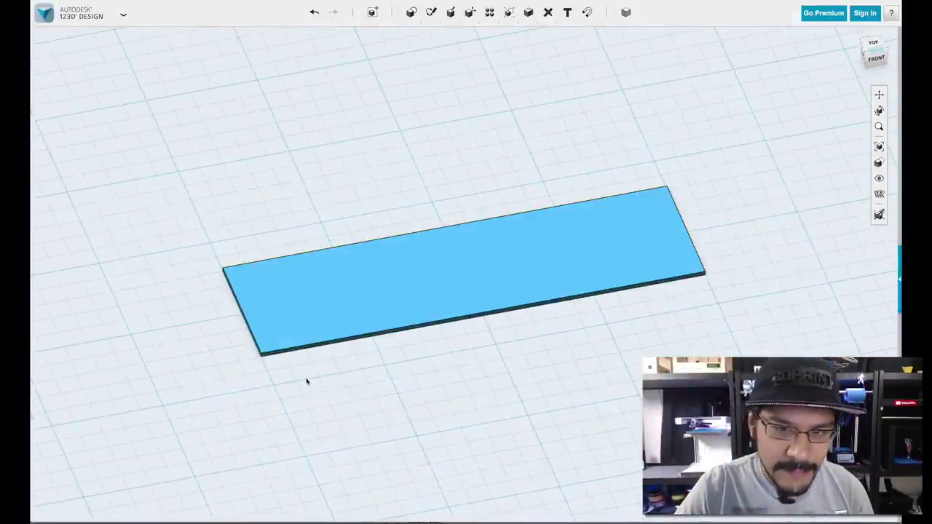
scroll(412, 342, "up", 1)
mouse_move(401, 362)
right_mouse_down()
mouse_move(403, 354)
mouse_move(406, 374)
mouse_move(369, 387)
right_mouse_up()
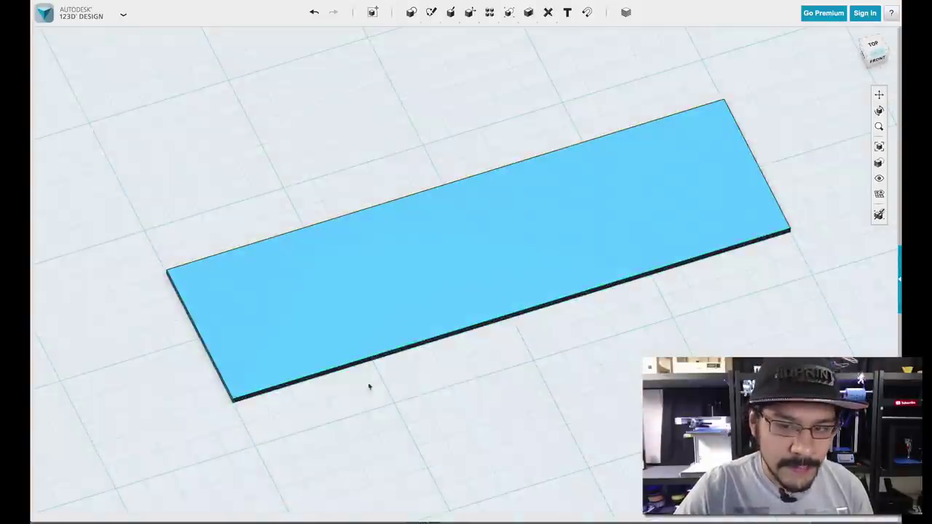
left_click(332, 287)
left_click(873, 49)
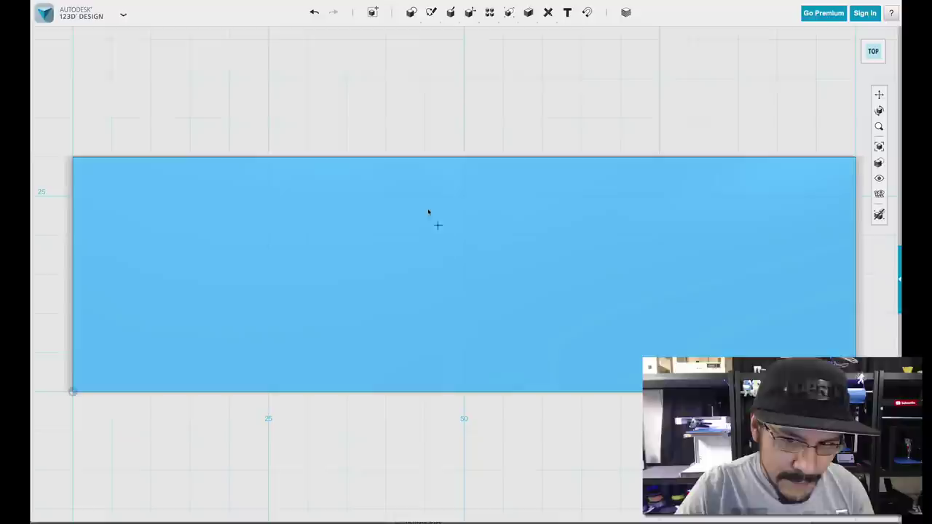
left_click(111, 354)
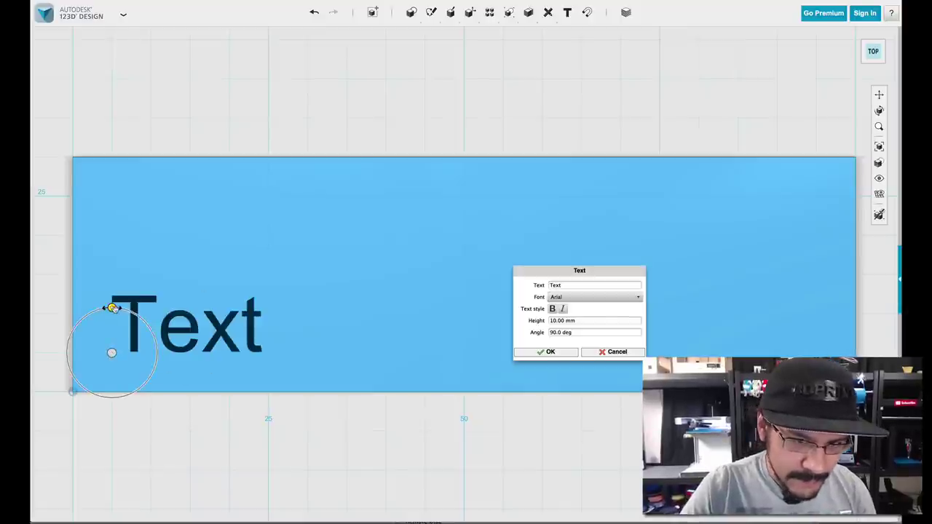
Enter 3DPRINT as the text content, keeping the text dialog clear of the lettering
mouse_move(112, 307)
left_mouse_down()
mouse_move(156, 333)
mouse_move(82, 317)
mouse_move(130, 311)
mouse_move(112, 308)
left_mouse_up()
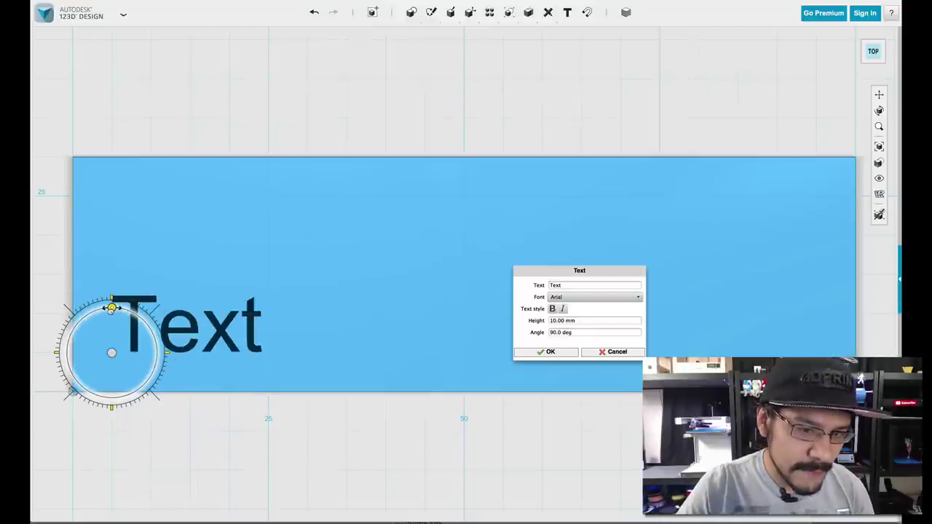
left_click_drag(607, 275, 423, 270)
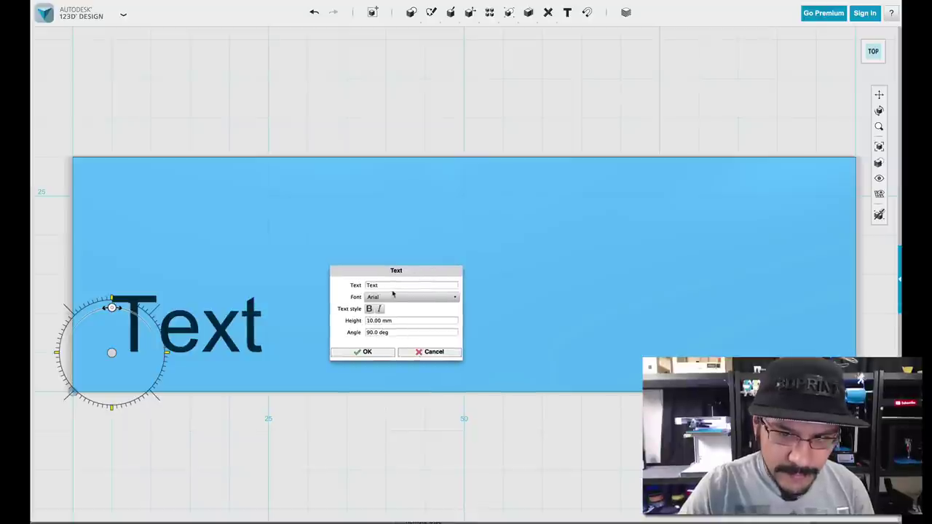
left_click(395, 285)
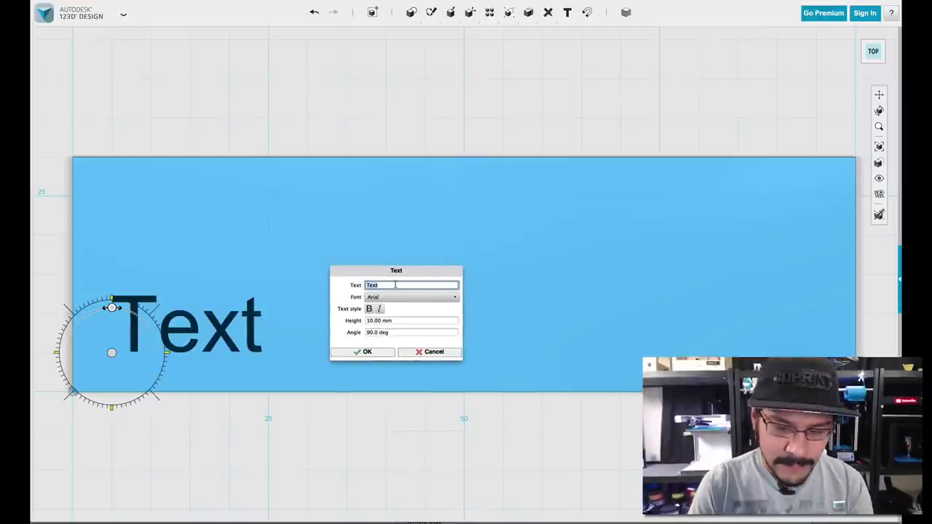
type("3DPRINT")
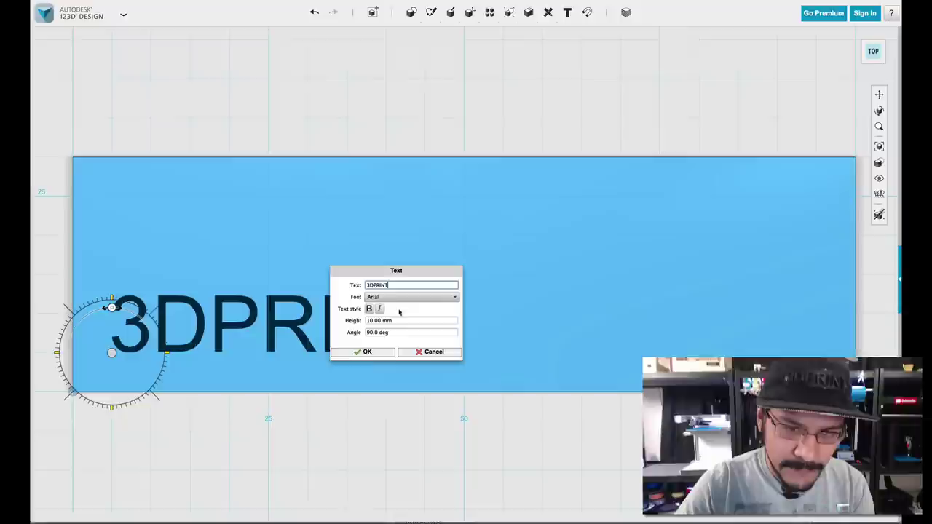
left_click_drag(415, 267, 511, 190)
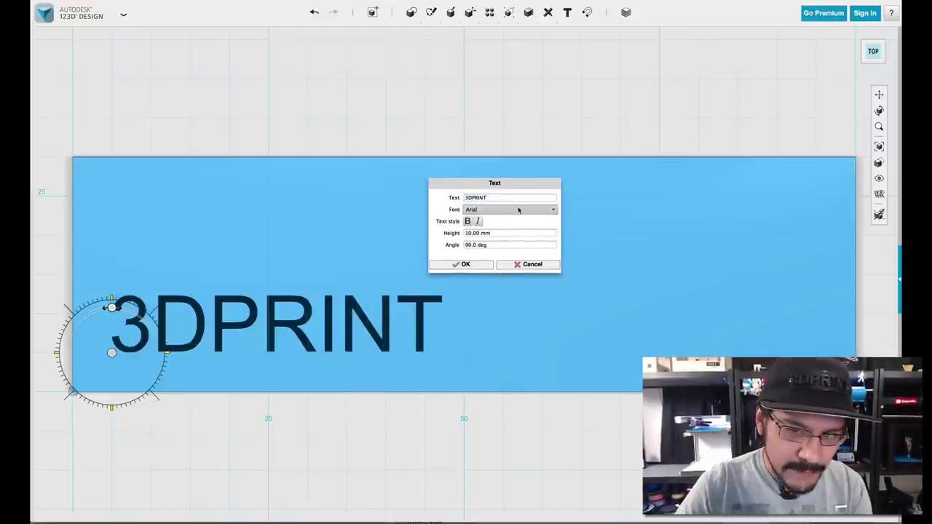
Try the fonts Adobe Myungjo Std, Adobe Devanagari and Adobe Heiti Std on the 3DPRINT text
left_click(510, 210)
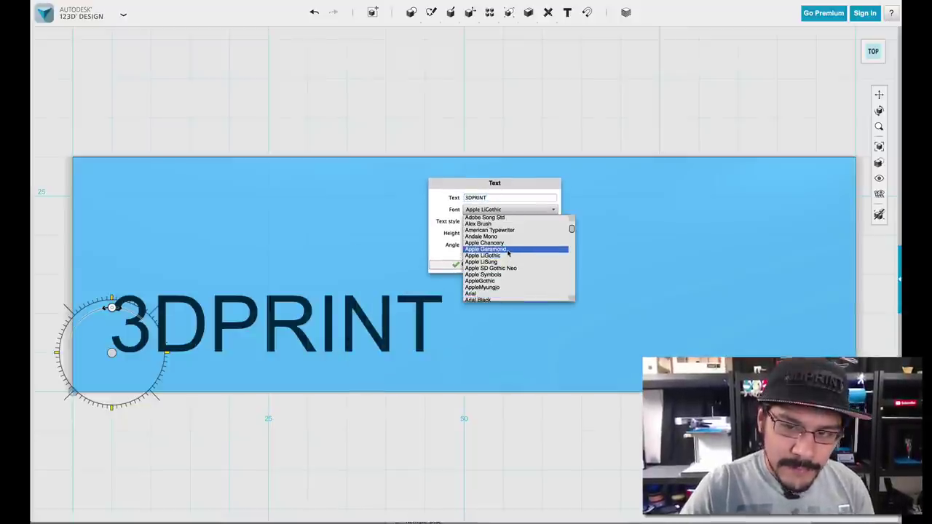
left_click(508, 250)
left_click(511, 210)
left_click(512, 260)
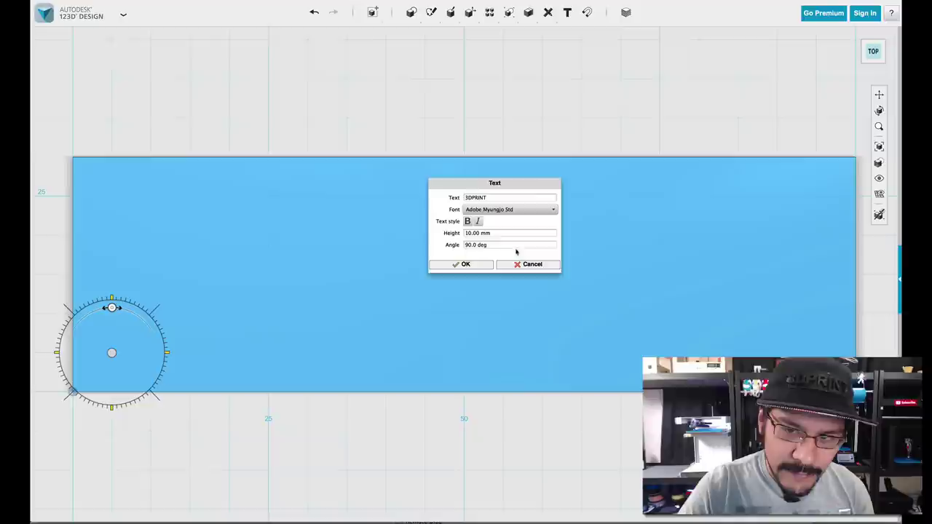
left_click(510, 210)
scroll(510, 232, "up", 3)
left_click(511, 230)
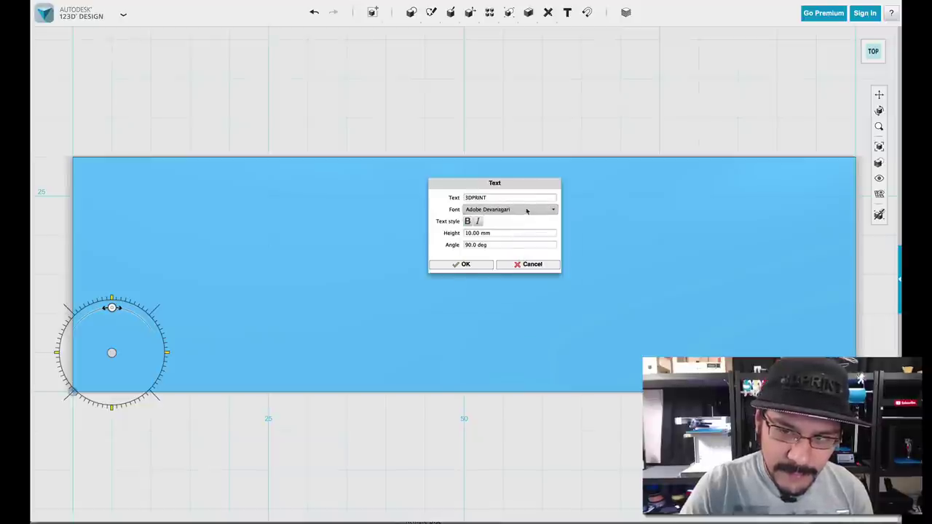
left_click(510, 210)
left_click(509, 275)
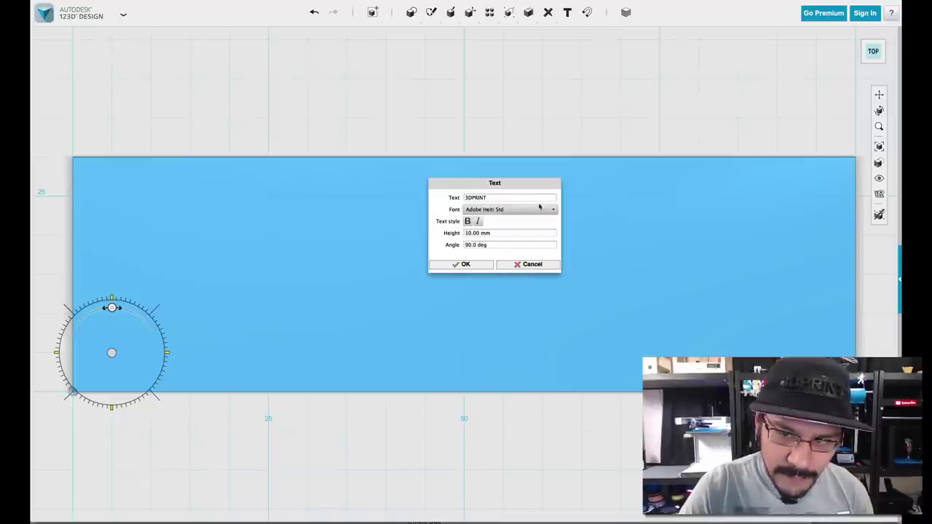
Set the text font back to Arial and make the lettering bold
left_click(534, 209)
scroll(512, 284, "down", 2)
scroll(514, 283, "down", 4)
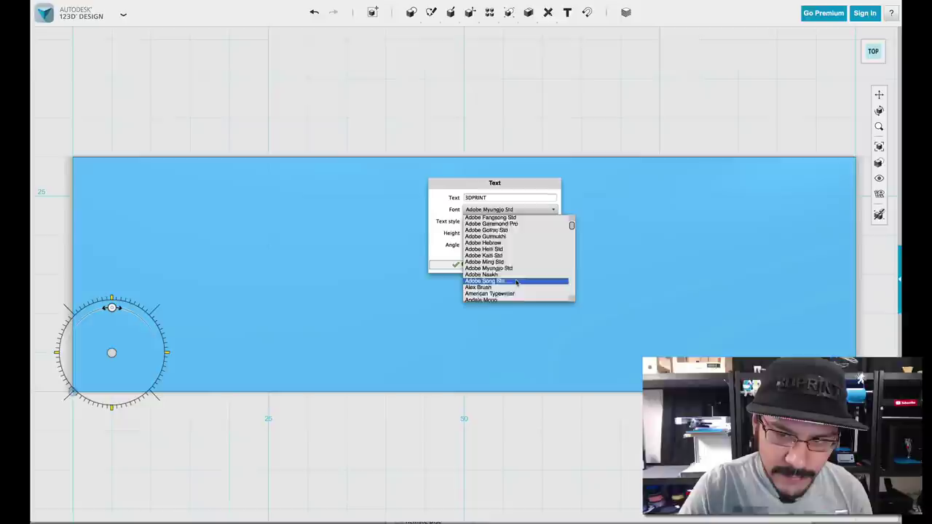
scroll(517, 275, "down", 5)
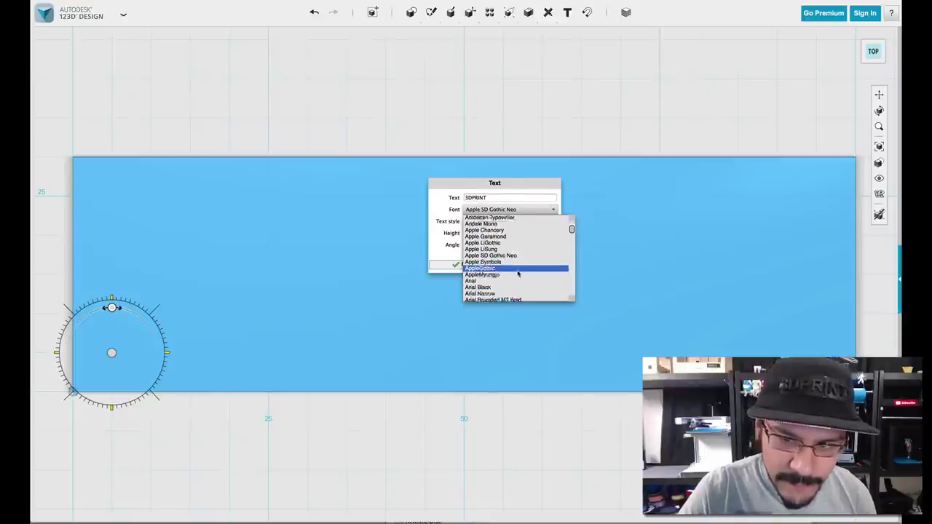
left_click(512, 265)
left_click(467, 222)
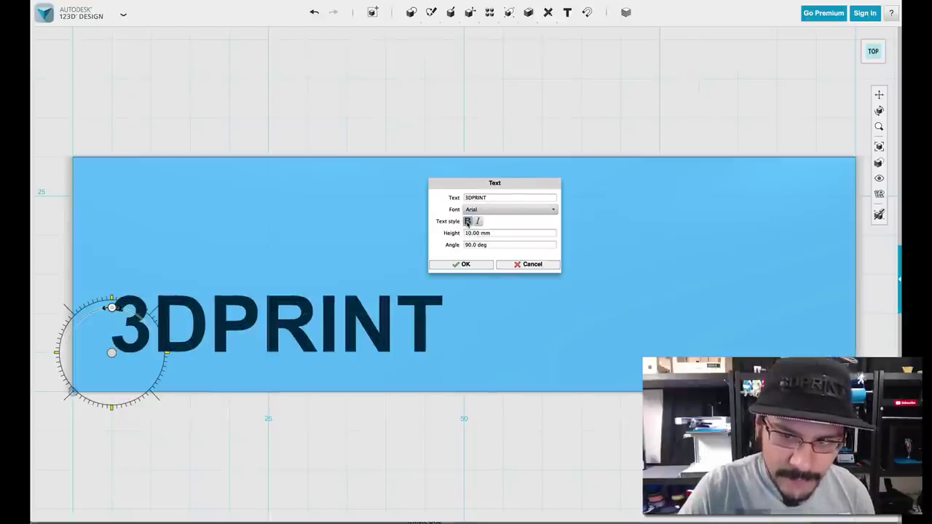
Set the text height to 21 mm with the angle kept at 90 degrees, and accept the text
left_click_drag(495, 233, 473, 234)
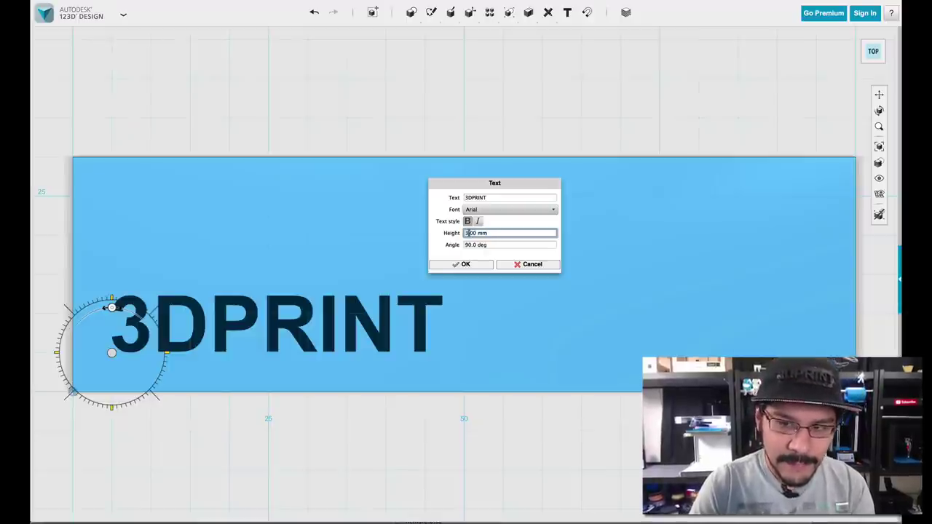
type("0")
left_click(468, 246)
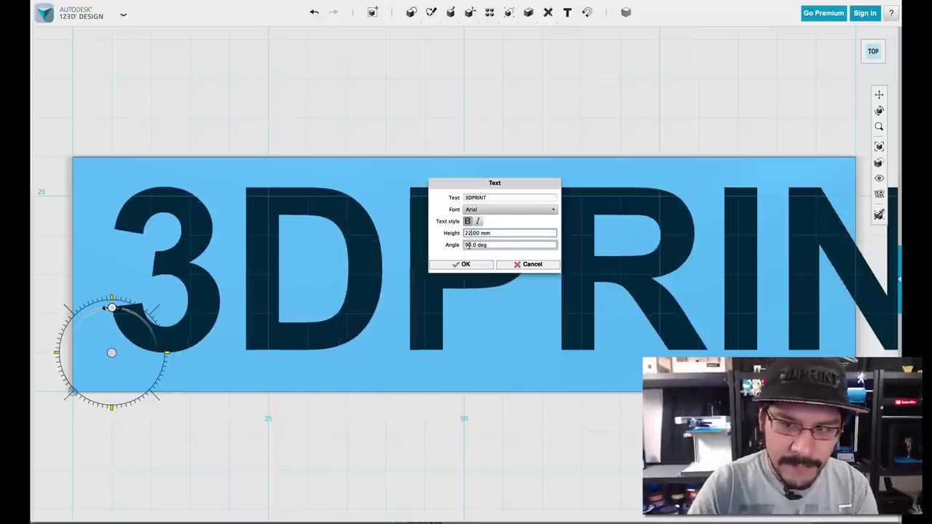
type("3")
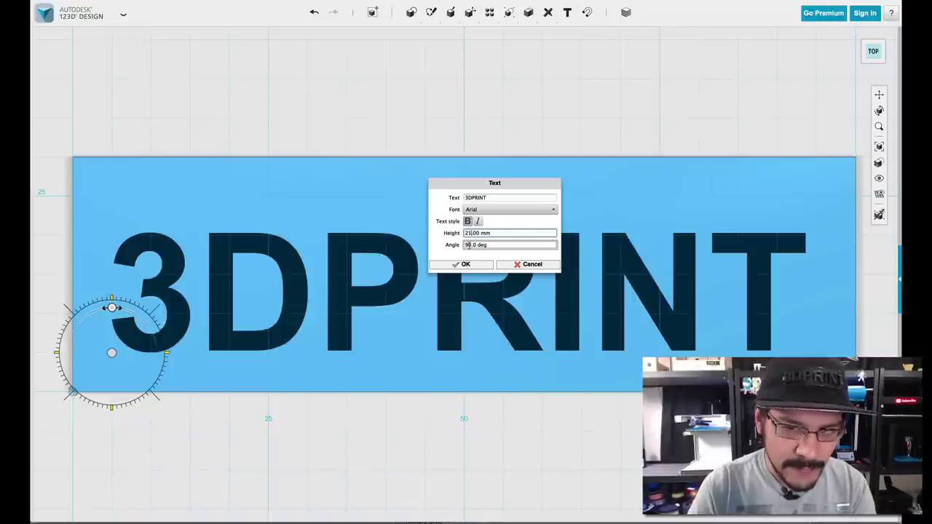
key("Tab")
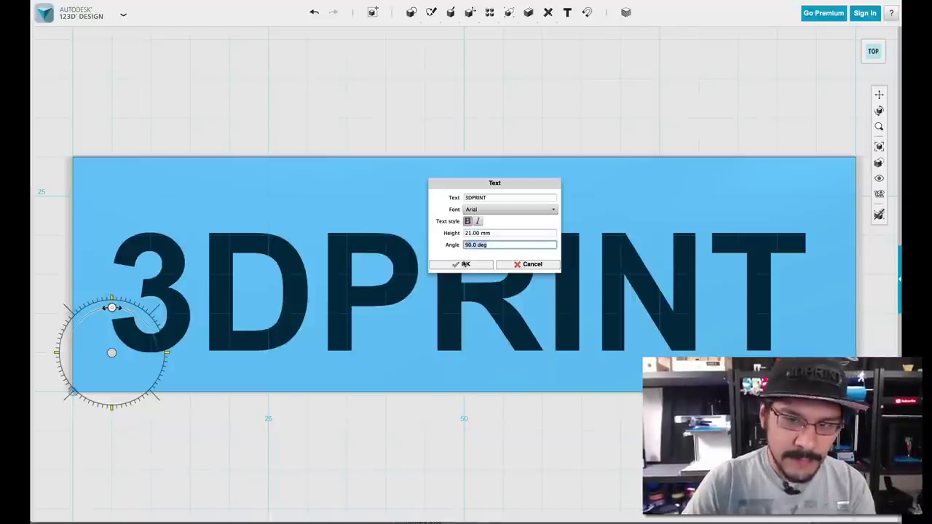
left_click(462, 265)
Try extending the text on the plate to 3DPRINTED, and restore the wording to 3DPRINT
right_click_drag(406, 426, 494, 311)
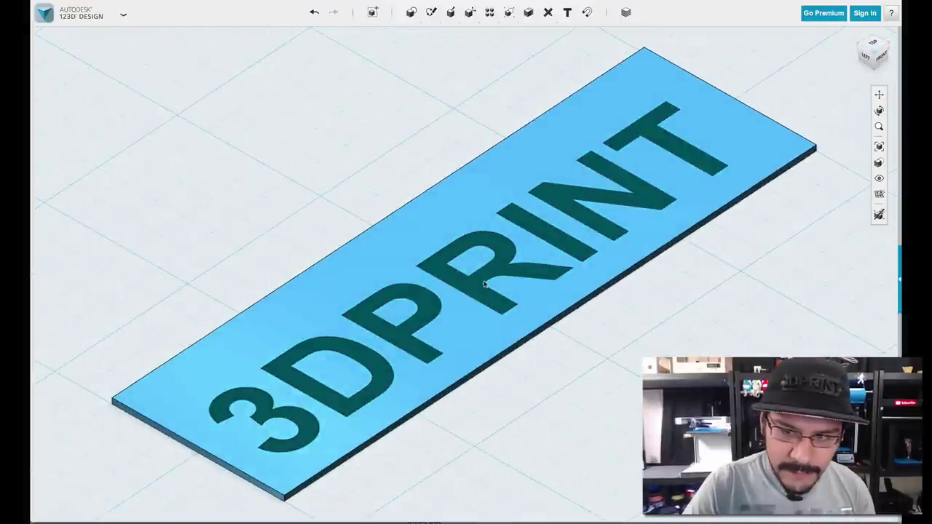
left_click(481, 286)
mouse_move(494, 323)
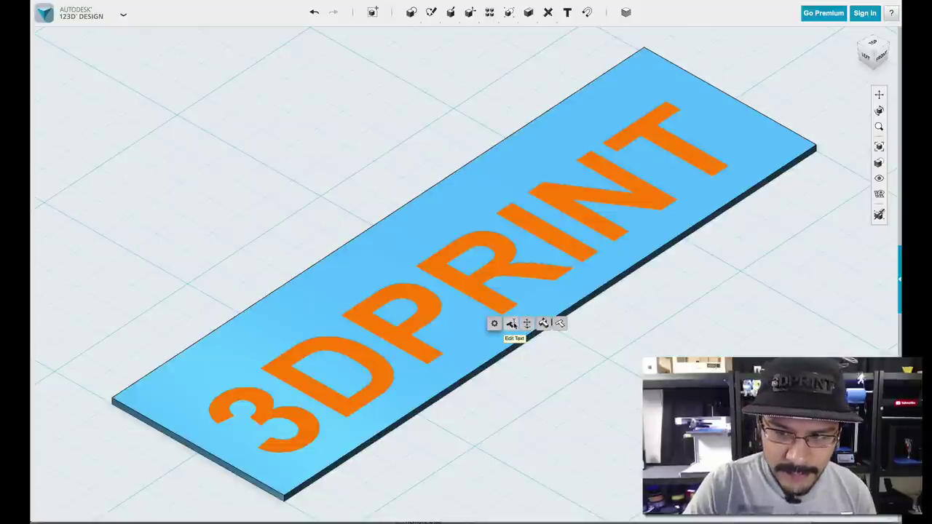
left_click(511, 324)
left_click(503, 198)
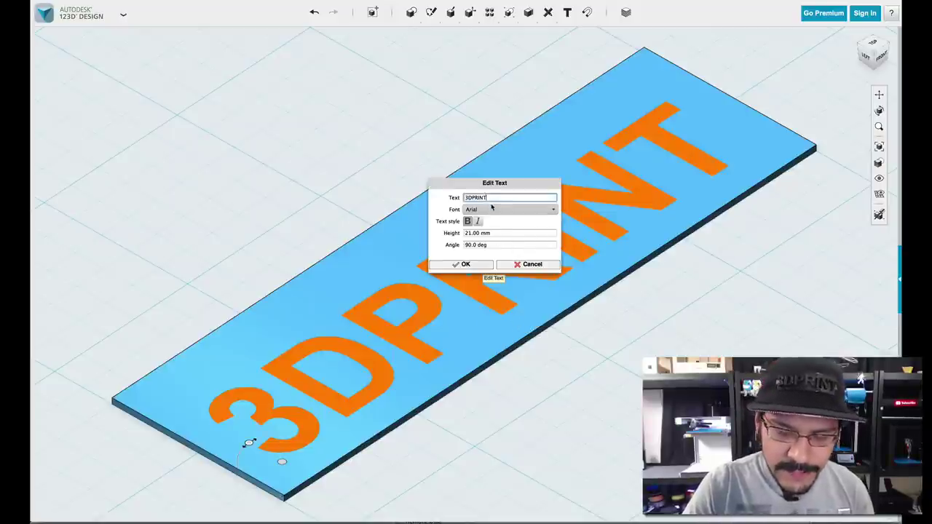
type("ED")
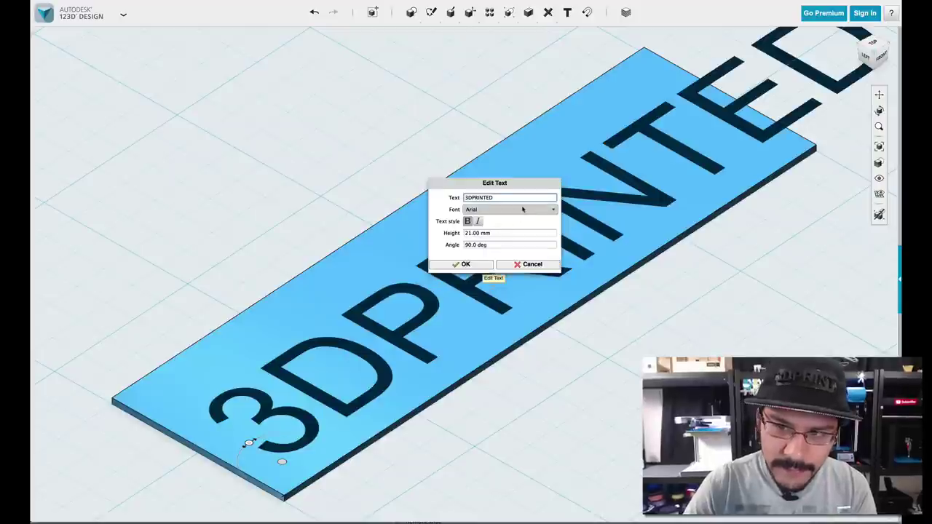
left_click(466, 264)
right_click_drag(597, 298, 552, 330)
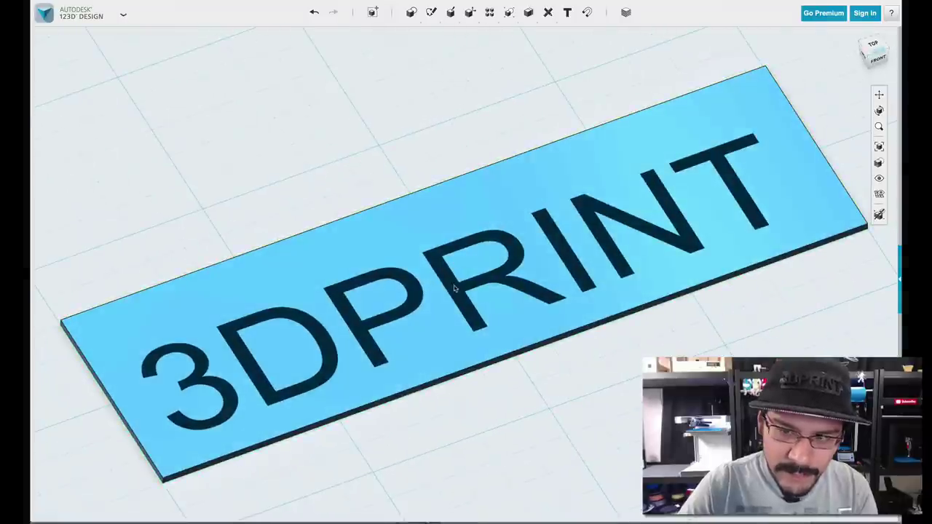
Apply the bold style to the 3DPRINT text on the plate and accept the edit
left_click(457, 289)
mouse_move(471, 325)
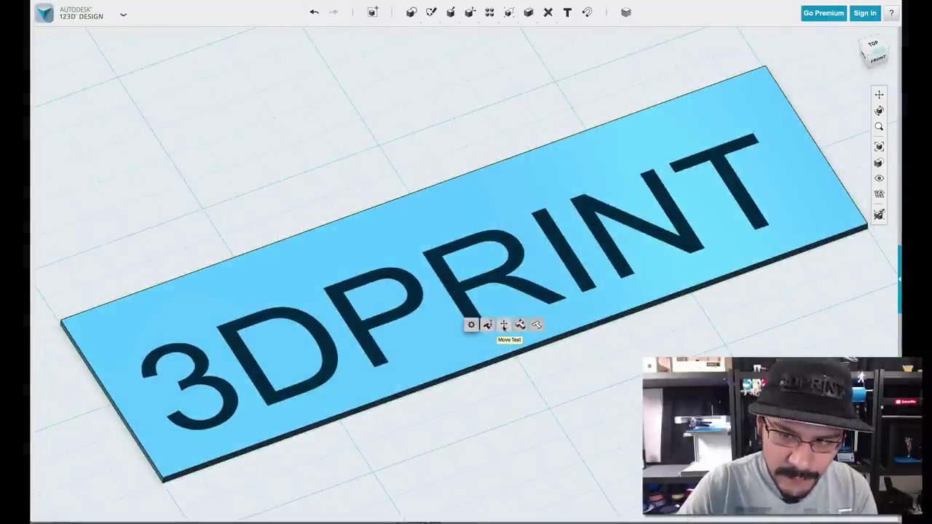
left_click(488, 325)
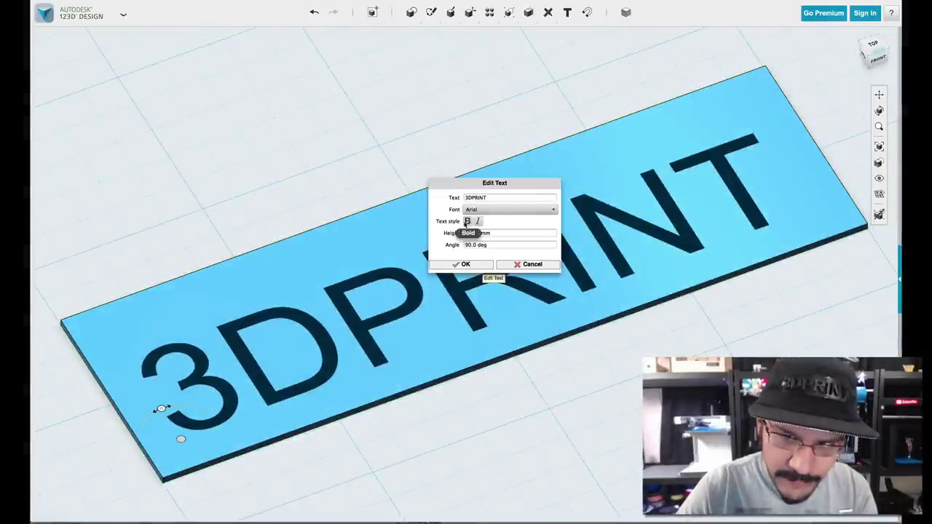
left_click(468, 221)
left_click(475, 266)
right_click_drag(612, 366, 593, 384)
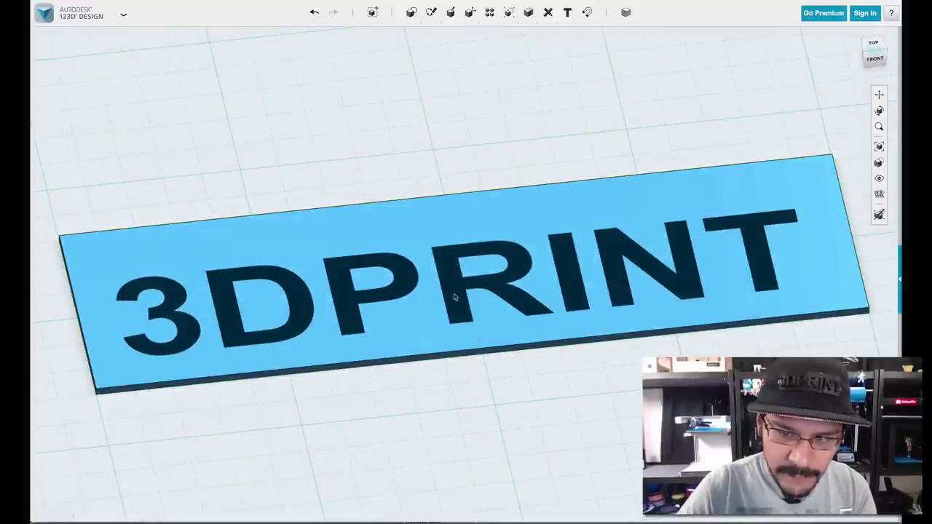
Explode the 3DPRINT text into separate letter sketches and try moving all the letters 3 mm lengthwise along the plate
left_click(468, 333)
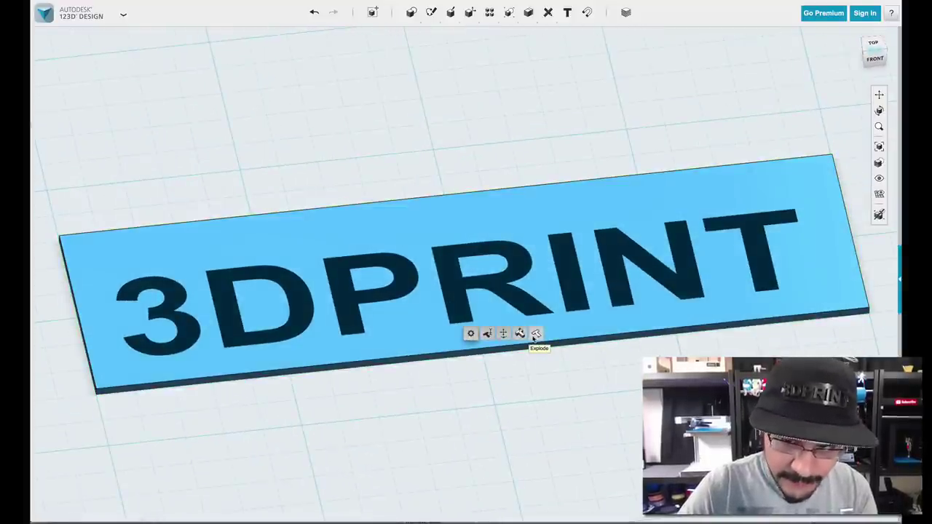
left_click(537, 334)
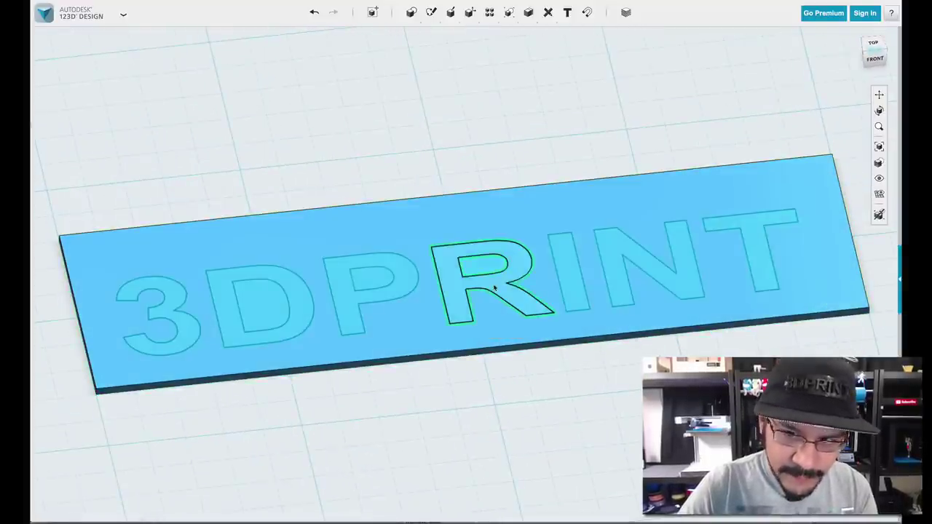
left_click(574, 270)
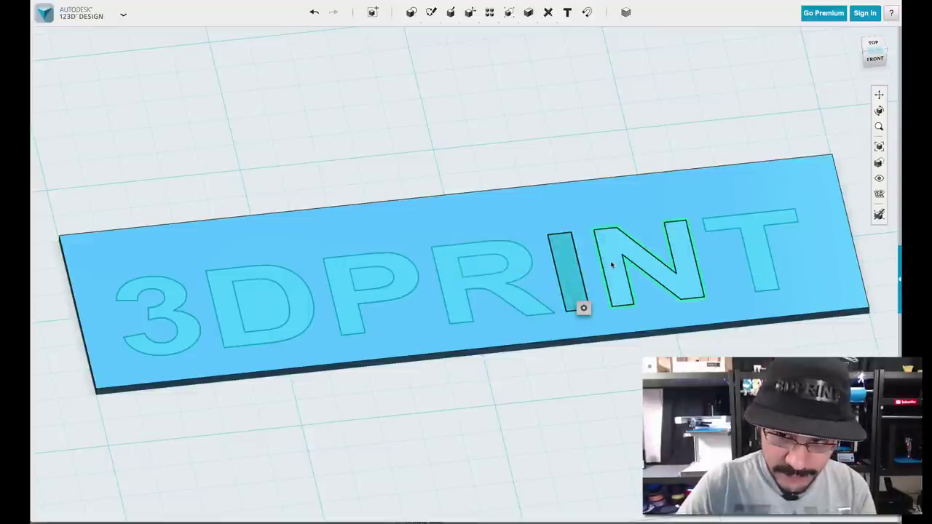
key("ctrl+a")
key("ctrl+t")
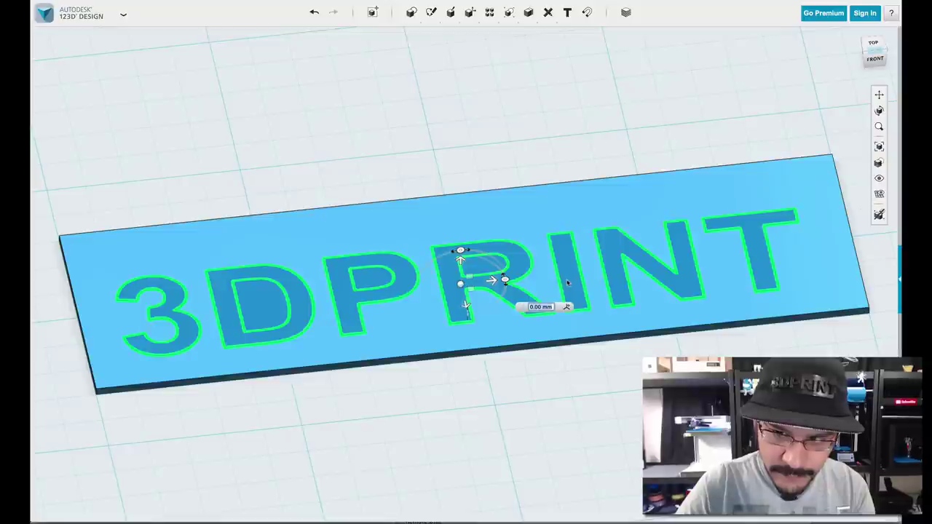
left_click_drag(493, 280, 515, 278)
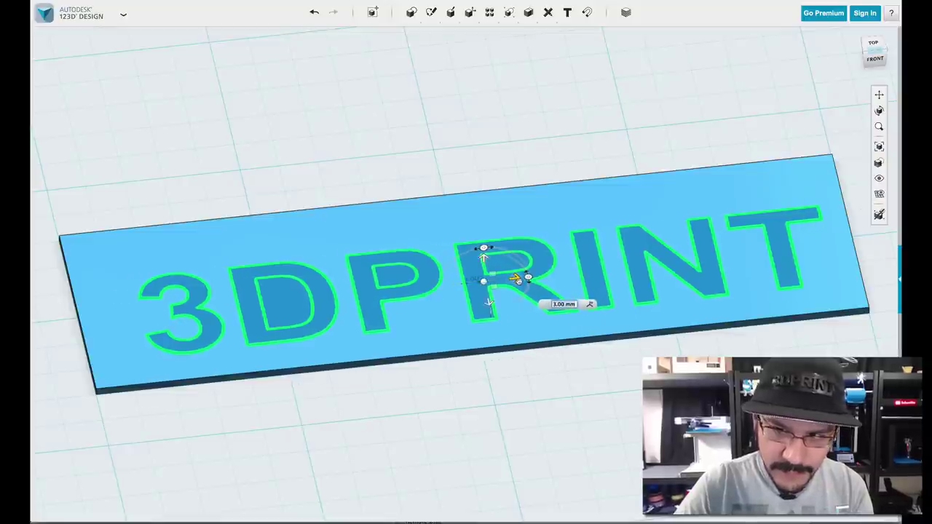
key("Escape")
Try to extrude the letter I on its own, and undo the extrusion
left_click(565, 265)
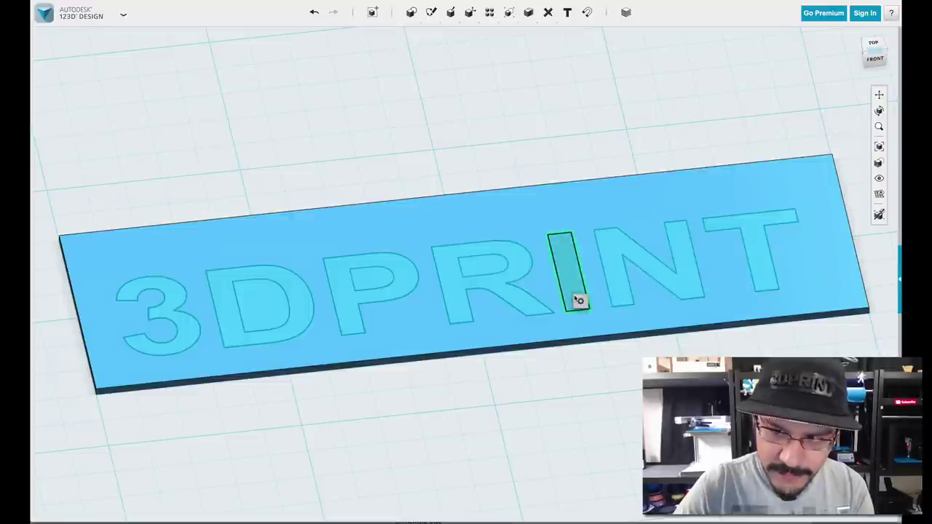
mouse_move(581, 300)
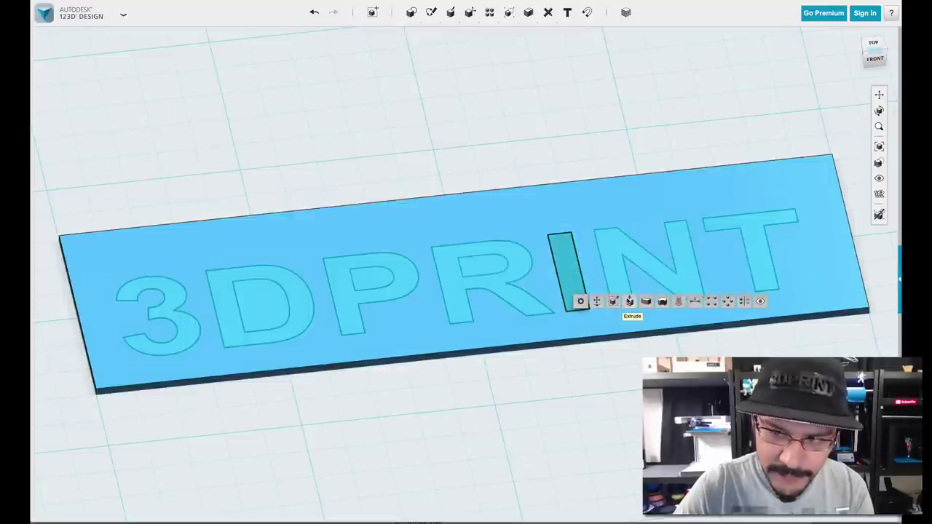
left_click_drag(568, 262, 557, 238)
left_click(556, 238)
left_click(586, 177)
right_click_drag(586, 177, 562, 155)
key("ctrl+z")
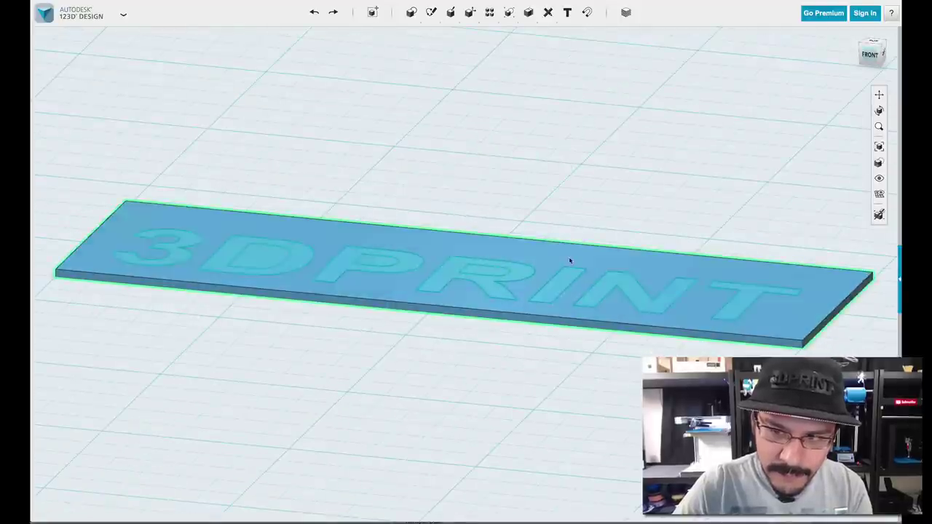
Extrude the letter I upward 3 mm from the plate as a new solid
left_click(568, 286)
left_click(610, 230)
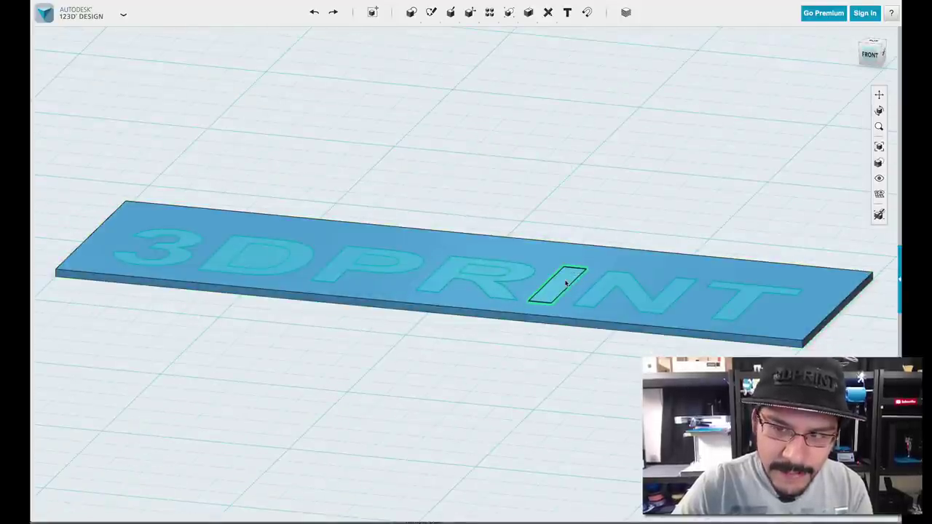
left_click(568, 283)
mouse_move(582, 320)
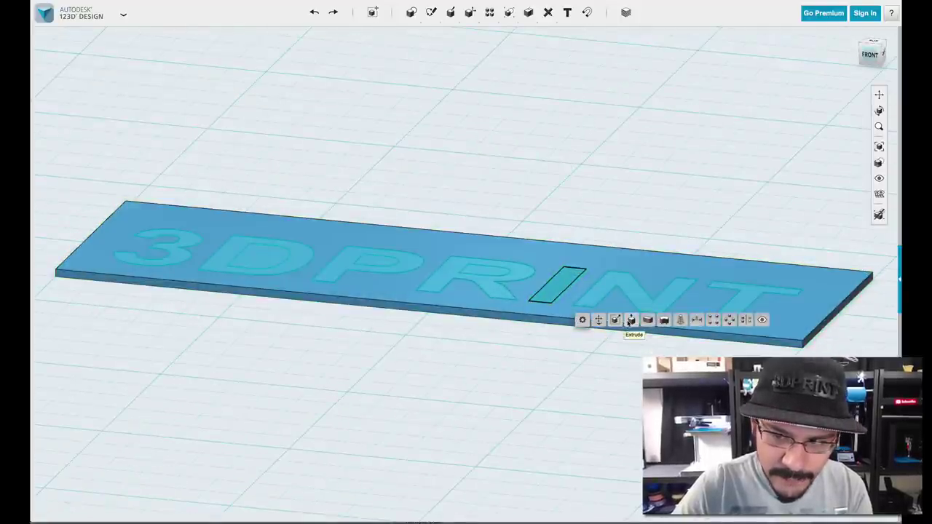
left_click(631, 320)
left_click(675, 309)
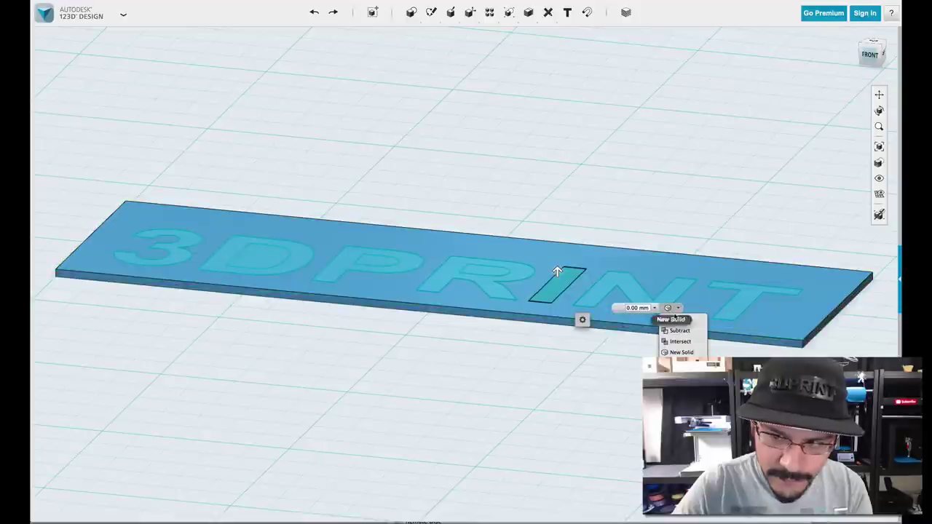
left_click(688, 353)
left_click_drag(557, 271, 558, 220)
left_click(672, 286)
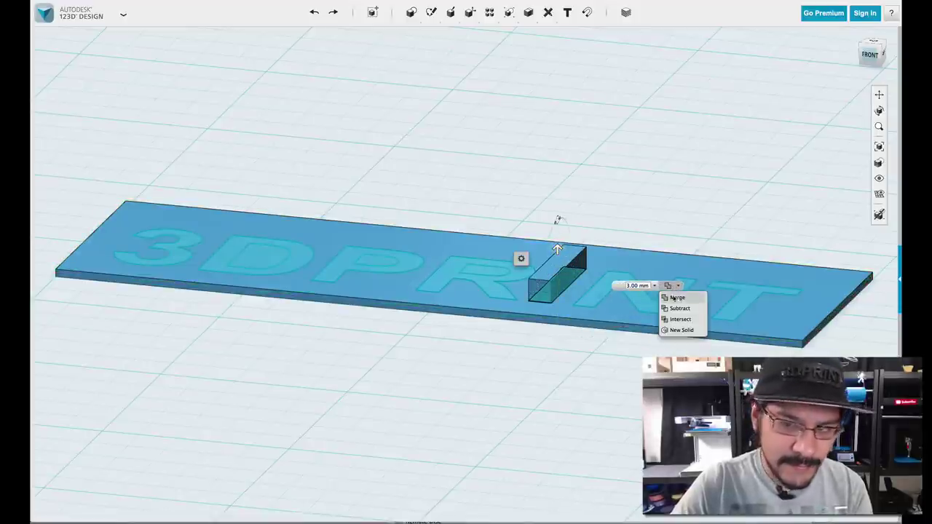
left_click(681, 331)
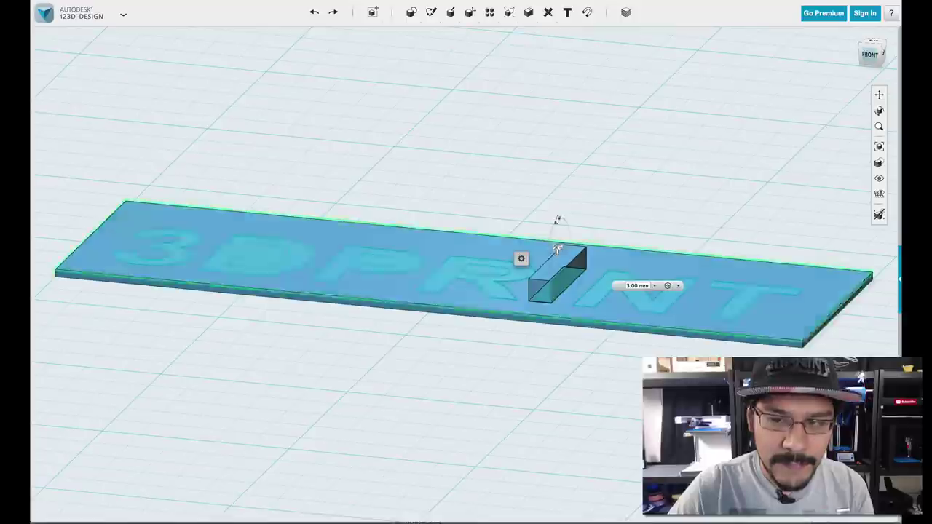
left_click(604, 199)
Try moving the extruded I 2 mm lengthwise along the plate, and undo back to the unexploded, non-bold 3DPRINT text
left_click(568, 271)
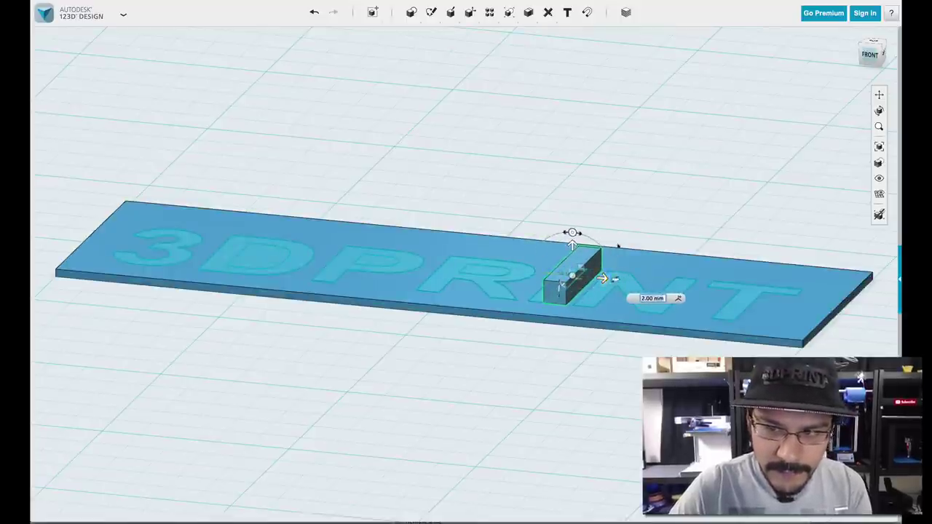
left_click(554, 204)
right_click_drag(555, 203, 422, 174)
key("super+z")
key("super+z")
key("super+z")
Edit the 3DPRINT text to make it bold again, keeping Arial at 21 mm height and 90 degrees
left_click(396, 360)
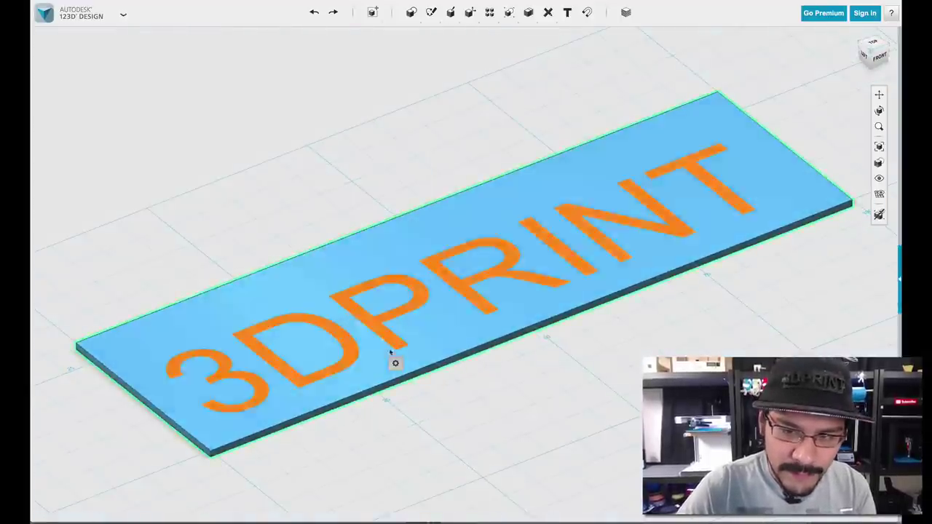
left_click(412, 364)
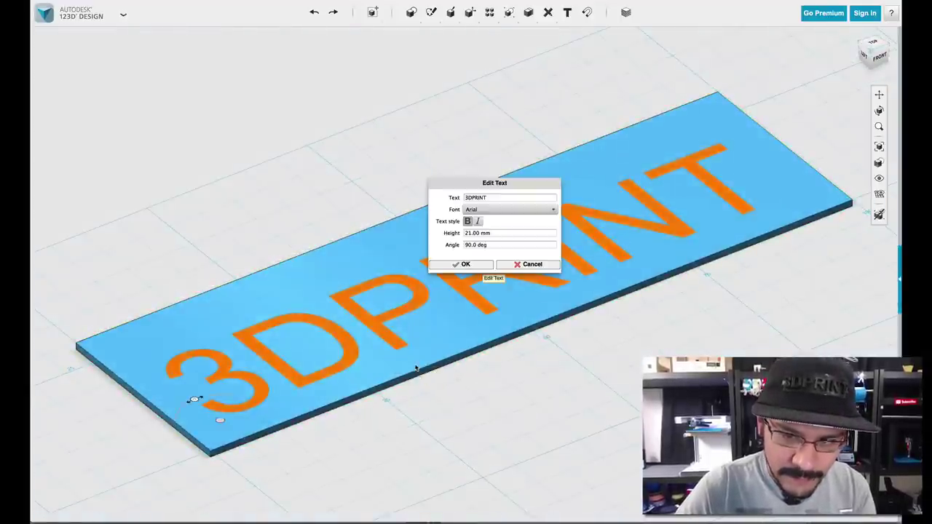
left_click(468, 222)
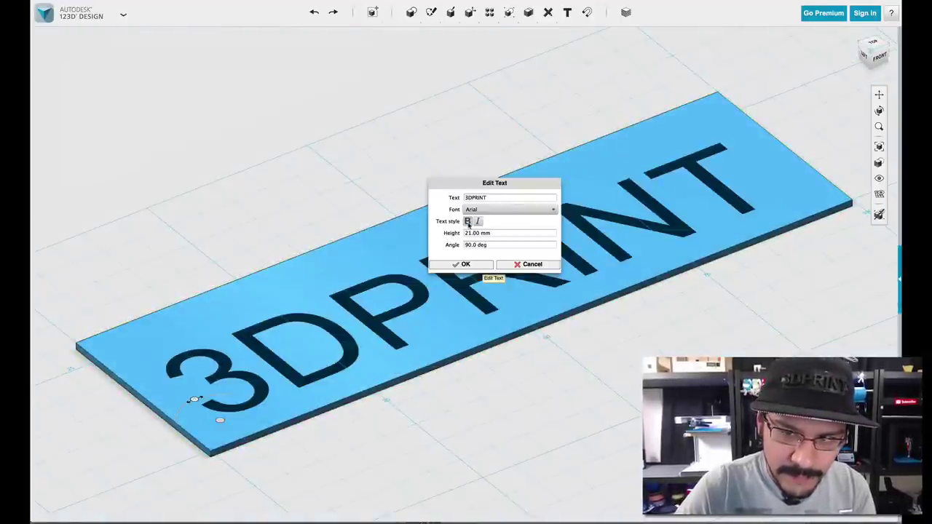
left_click(472, 265)
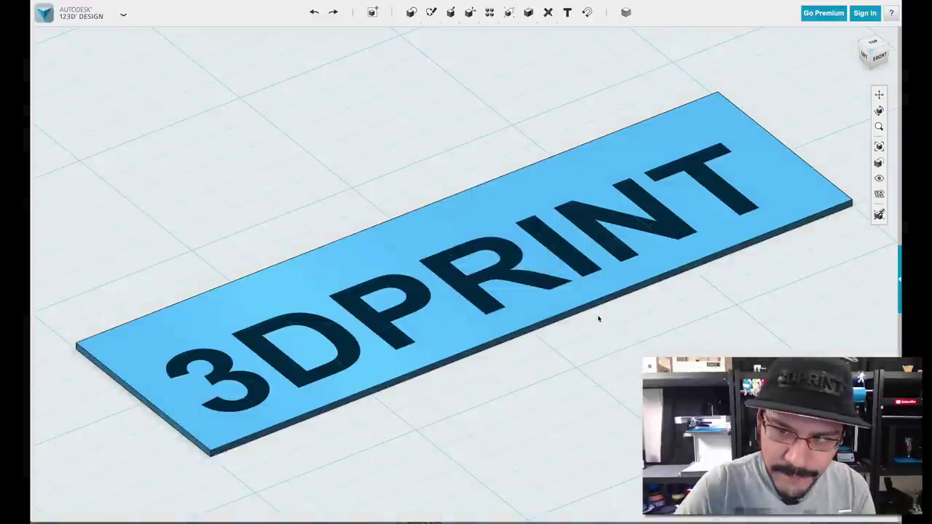
Move the 3DPRINT text 2 mm toward the plate's rear long edge, working from the top view
left_click(872, 40)
left_click(447, 290)
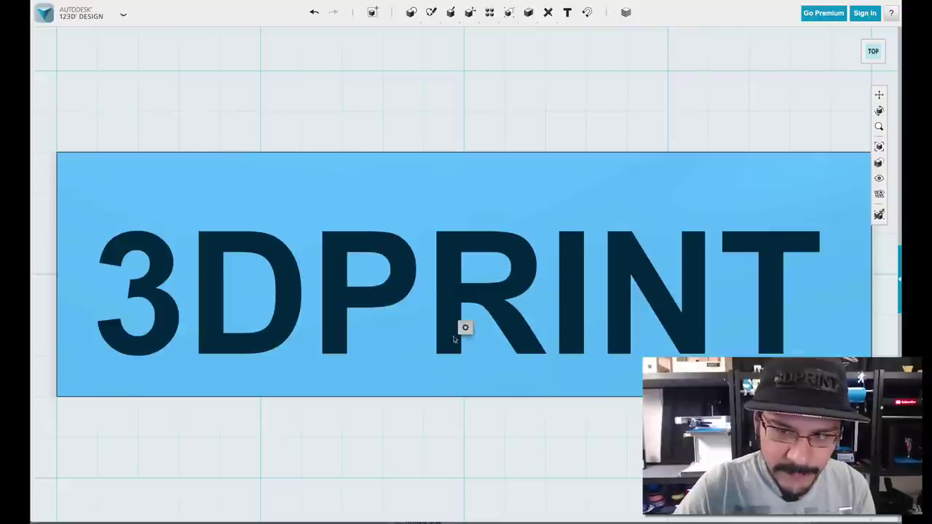
left_click(499, 328)
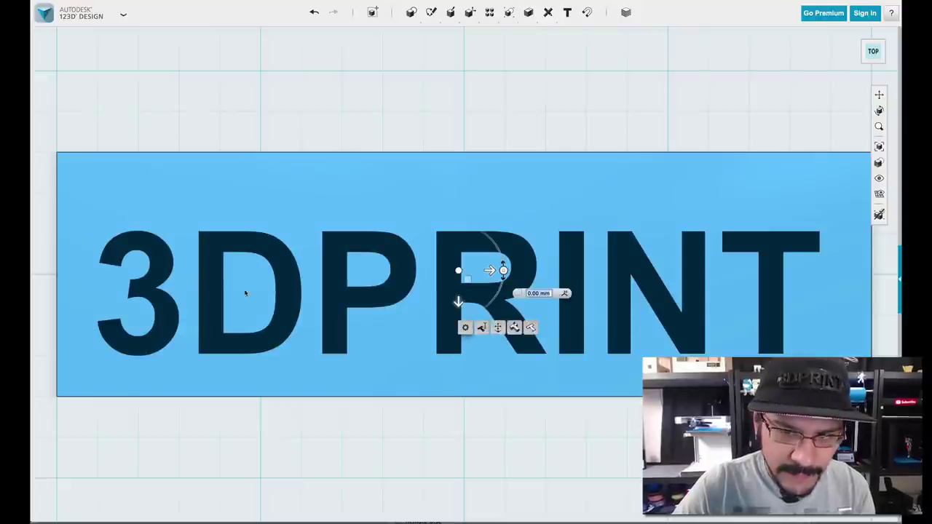
left_click_drag(458, 301, 459, 286)
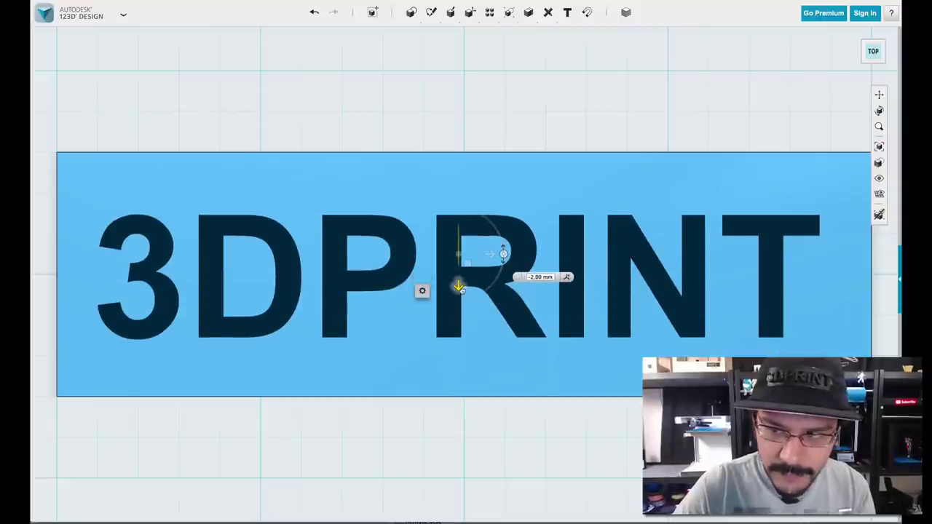
left_click(482, 143)
scroll(462, 208, "down", 3)
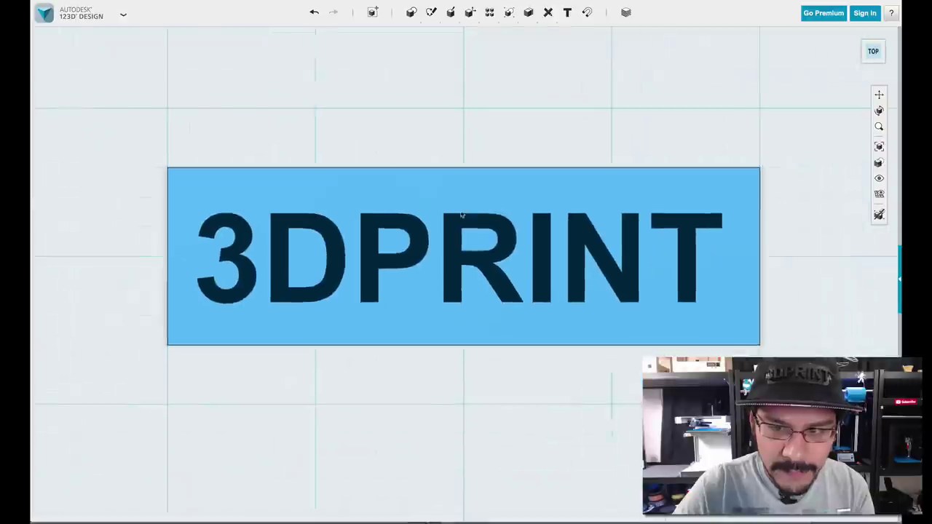
Extrude the whole 3DPRINT text upward 5 mm and merge it with the plate
mouse_move(457, 386)
right_mouse_down()
mouse_move(454, 321)
mouse_move(448, 387)
right_mouse_up()
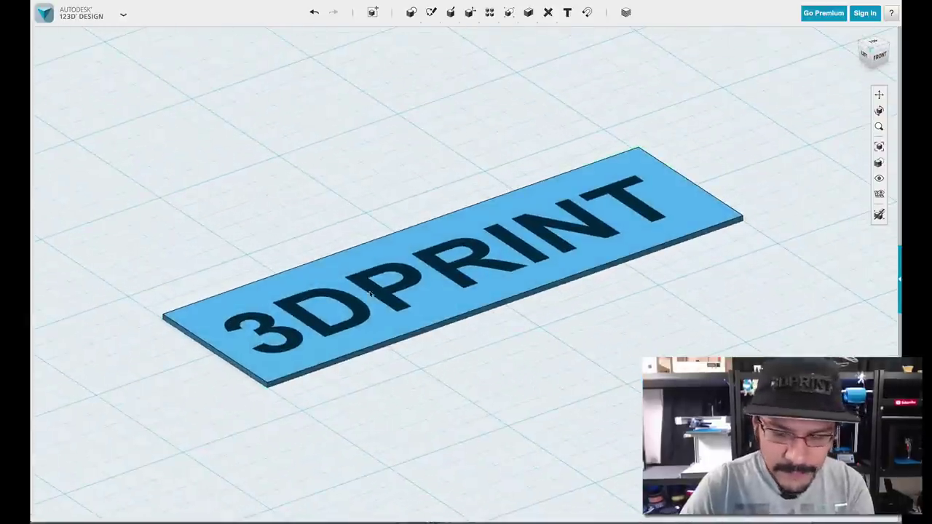
left_click(368, 330)
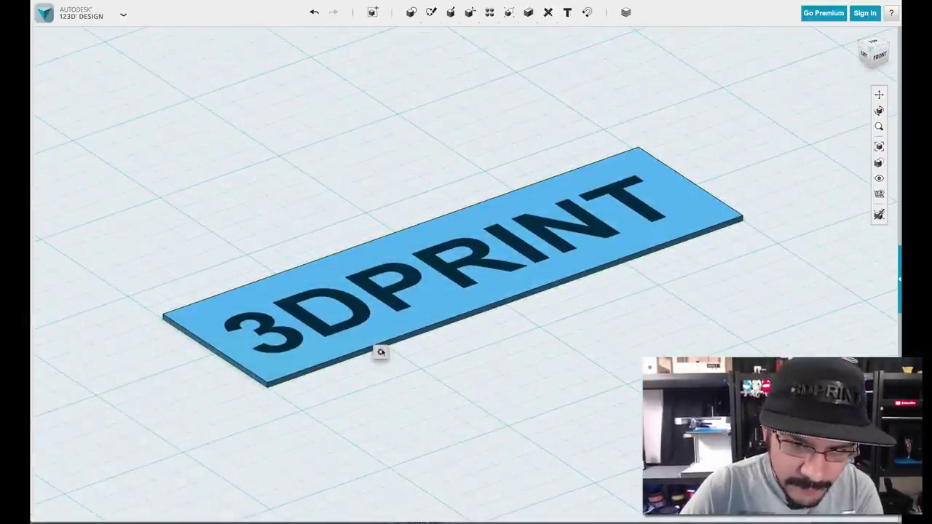
mouse_move(381, 352)
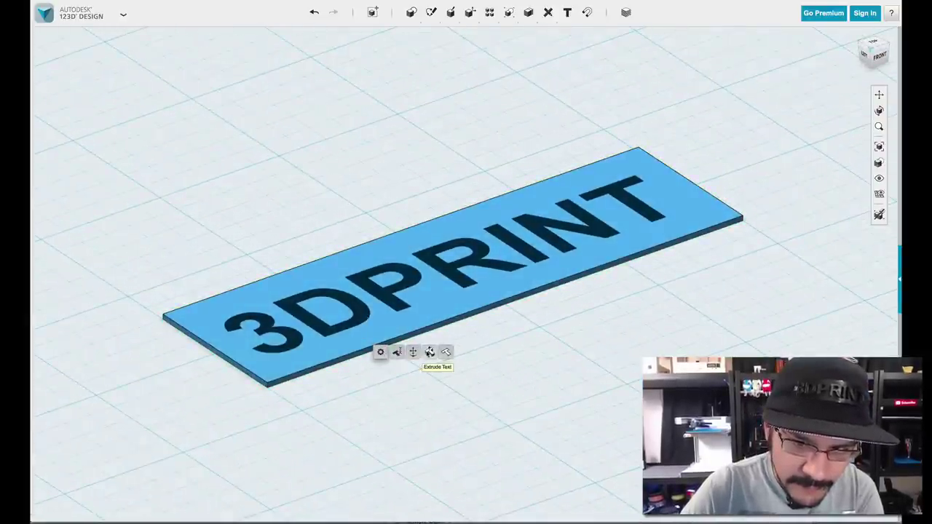
left_click(429, 352)
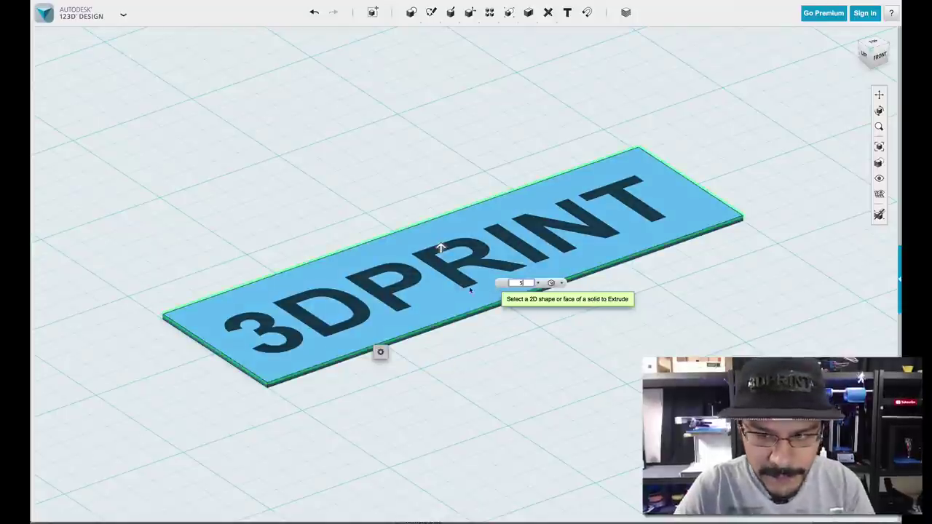
left_click(527, 300)
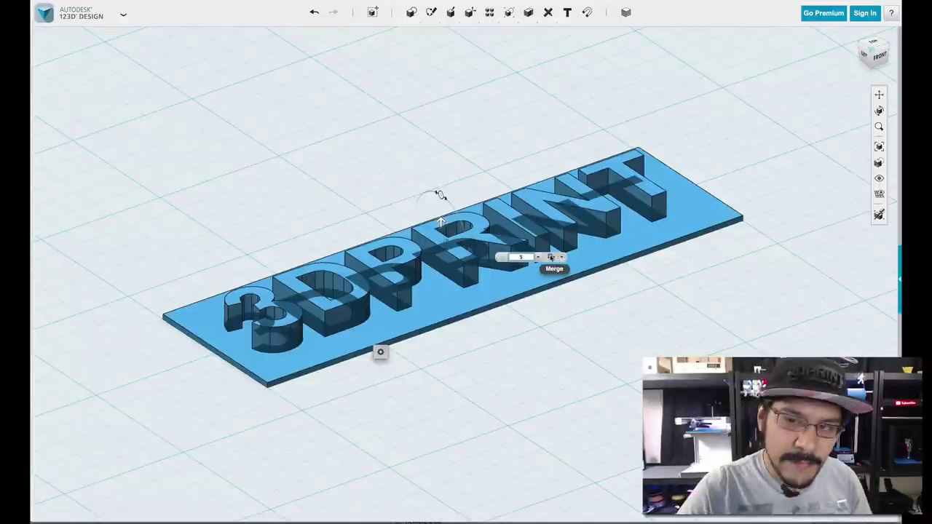
left_click(737, 294)
right_click_drag(790, 240, 407, 230)
right_click_drag(548, 367, 578, 383)
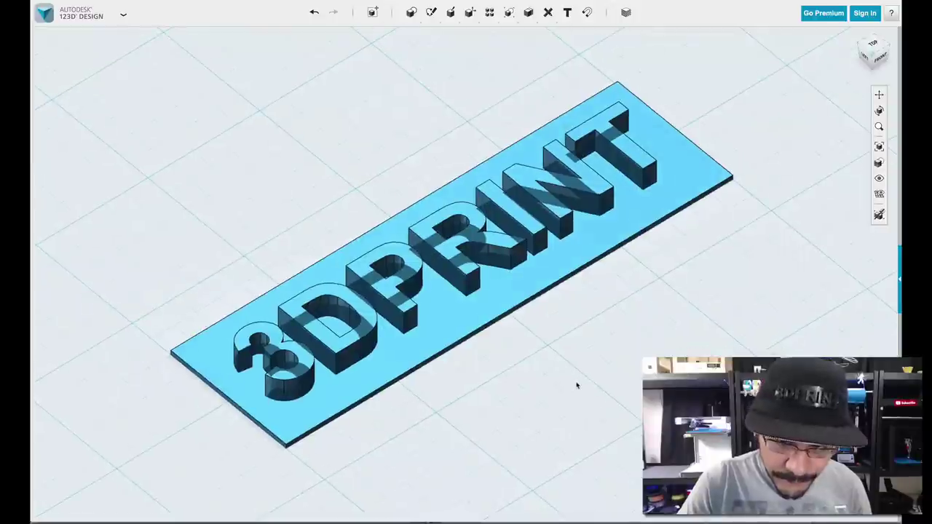
left_click(244, 402)
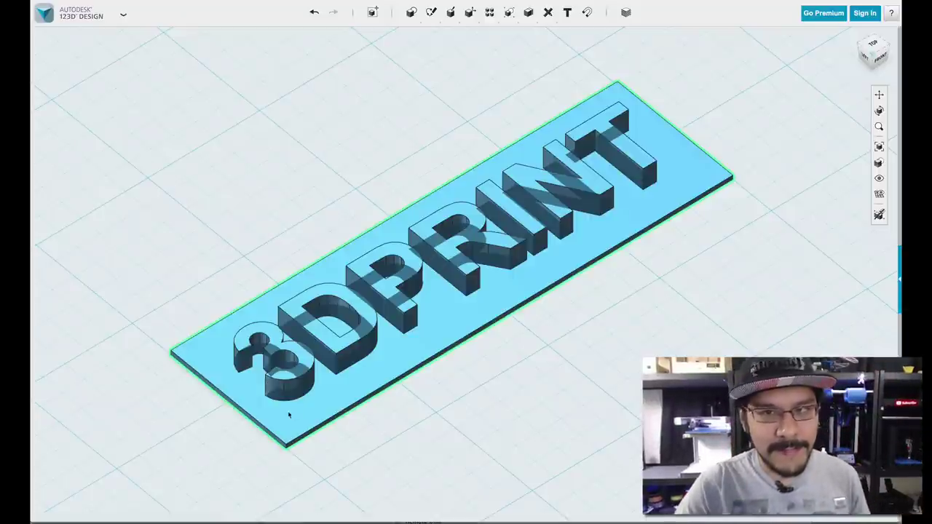
right_click_drag(376, 145, 405, 170)
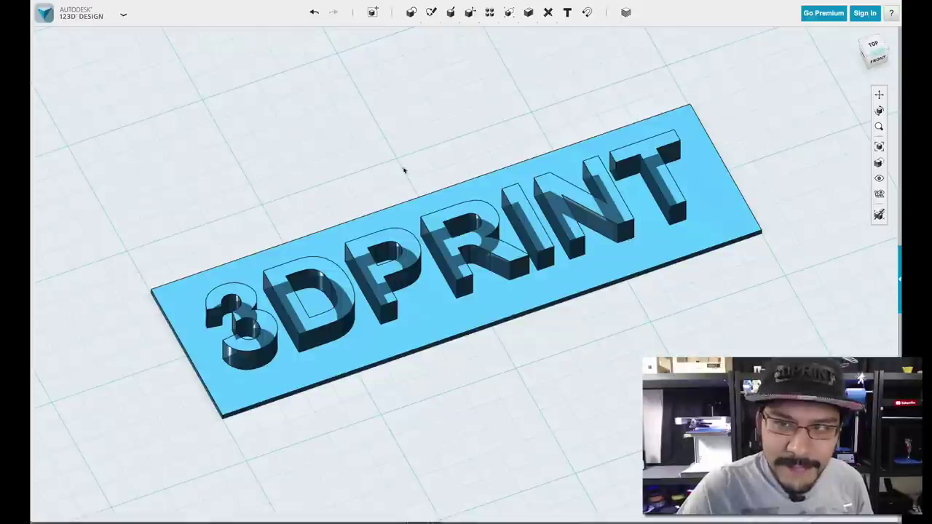
Insert a box of length 2, width 4 and height 1 beside the plate's short end near the 3
mouse_move(410, 12)
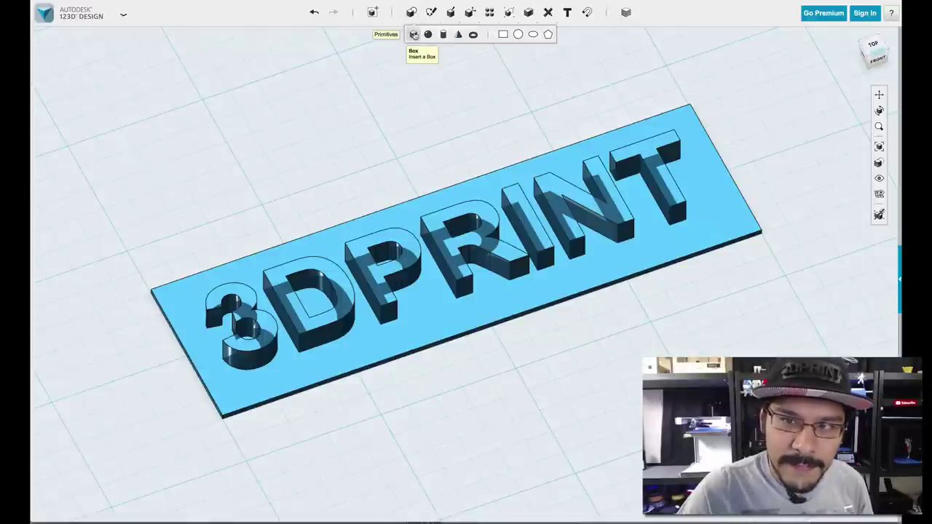
left_click(413, 34)
scroll(177, 355, "up", 6)
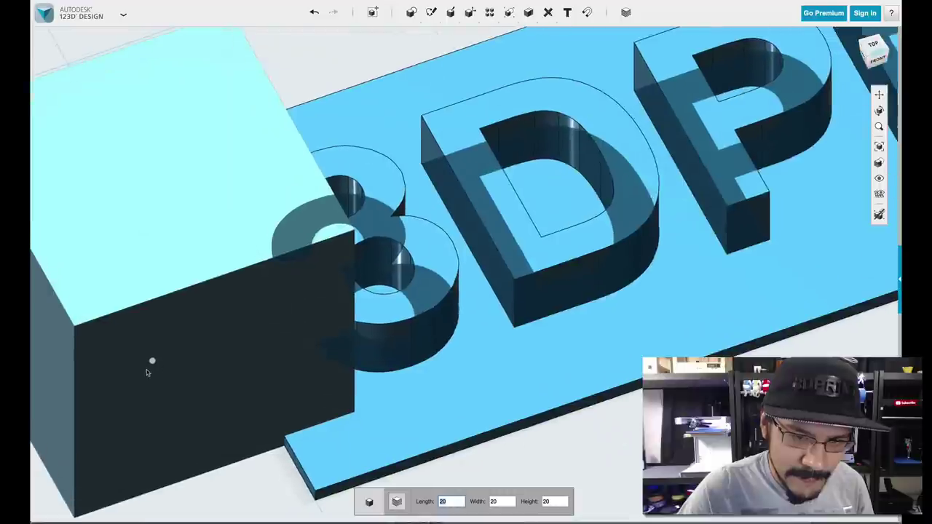
type("2")
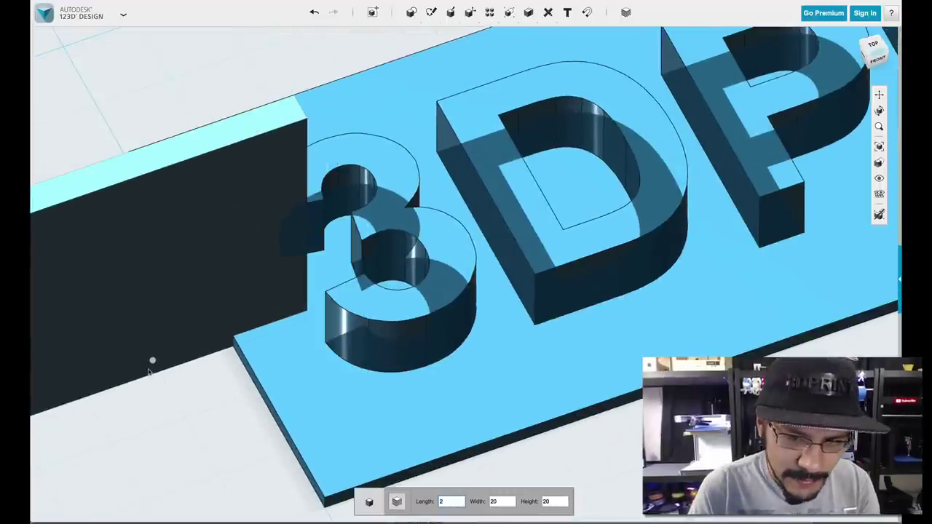
key("Tab")
type("4")
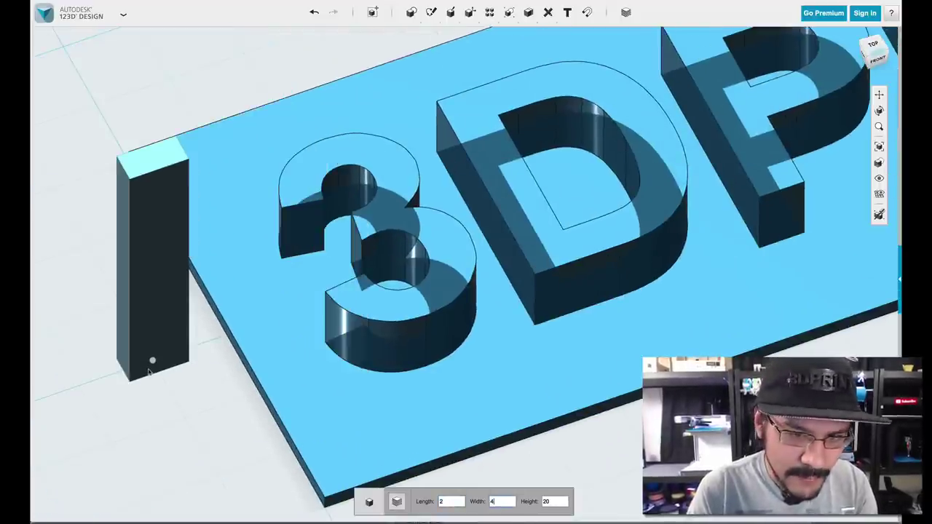
key("Tab")
type("1")
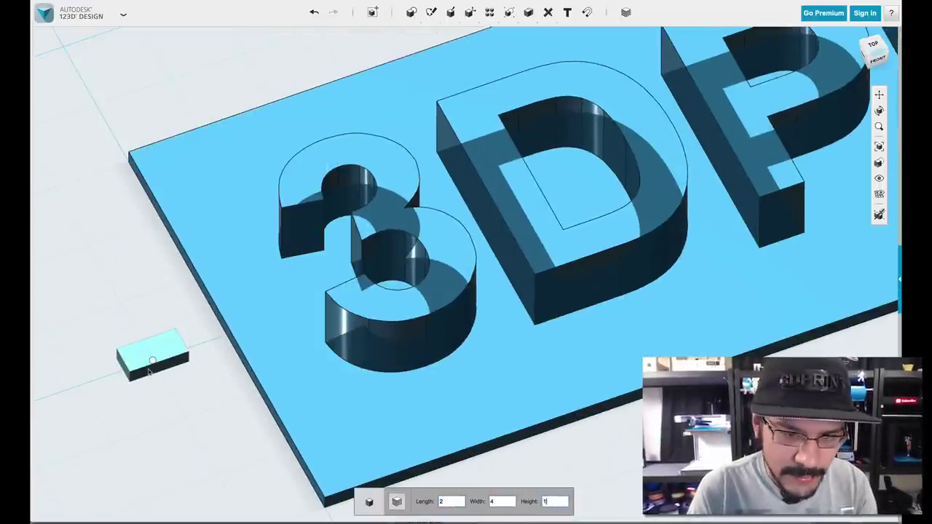
left_click(149, 371)
Insert a second box of length 6, width 2 and height 1 next to the small box, on its side away from the plate
scroll(838, 429, "up", 3)
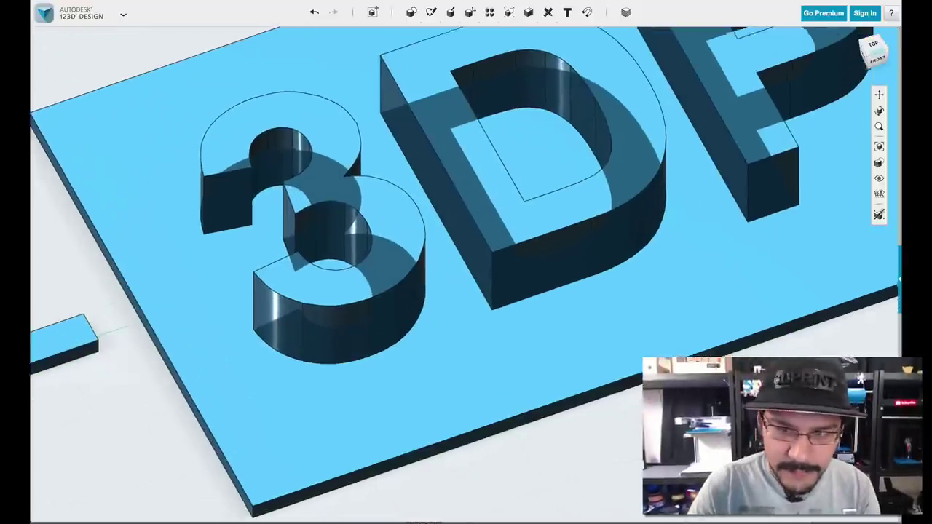
scroll(804, 375, "down", 5)
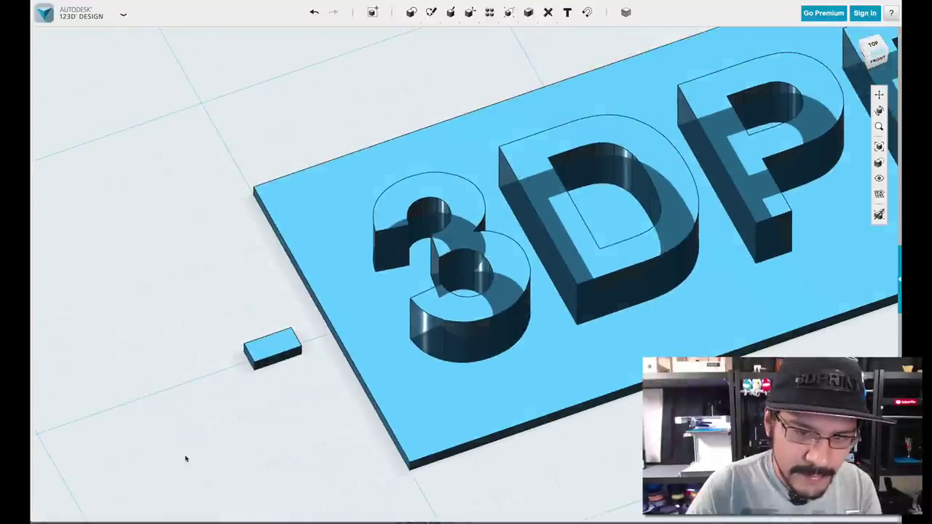
scroll(185, 458, "up", 3)
mouse_move(412, 13)
left_click(412, 35)
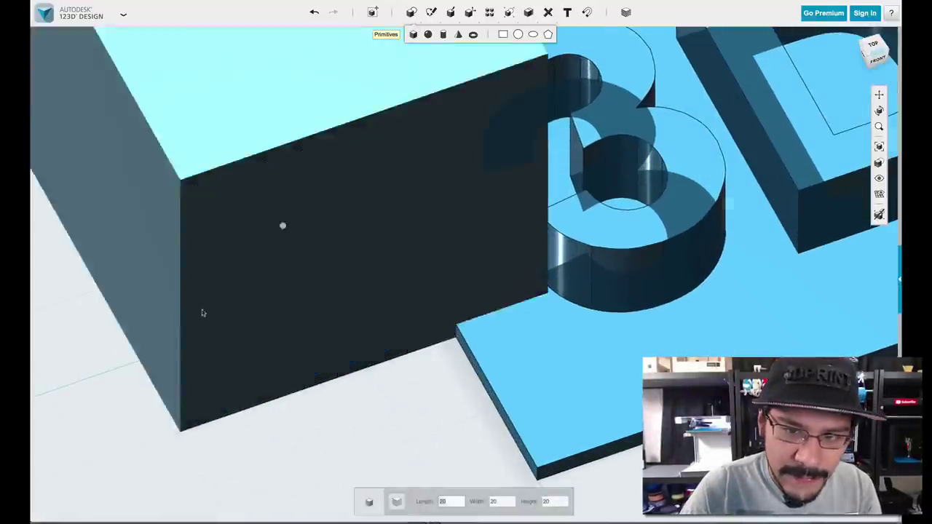
type("6")
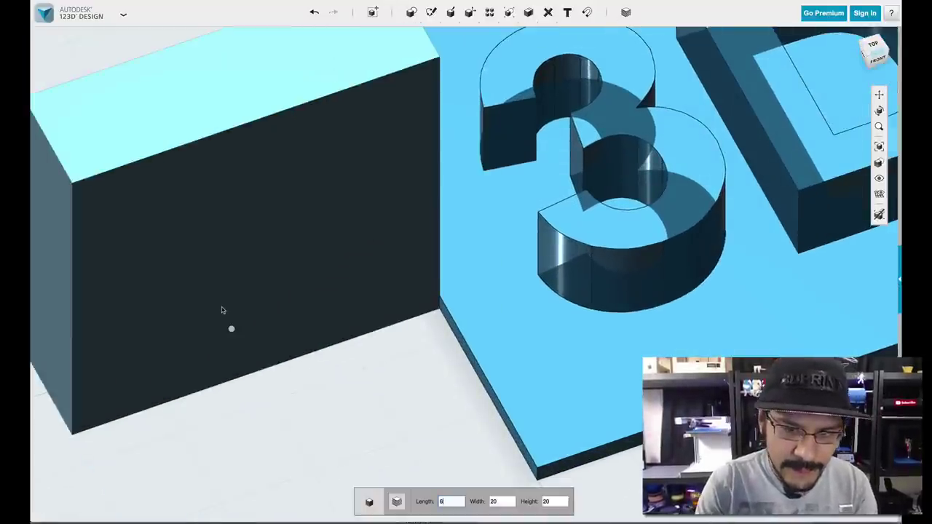
key("Tab")
type("2")
key("Tab")
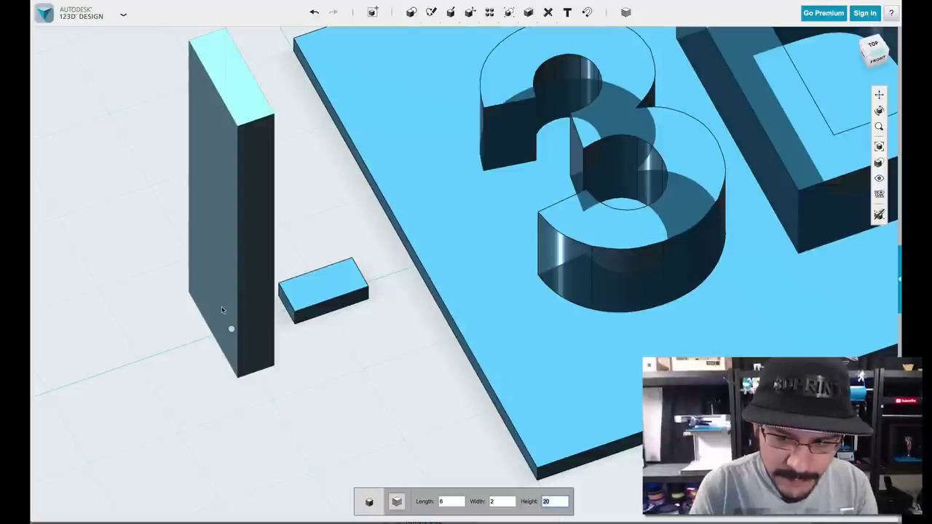
type("1")
left_click(222, 310)
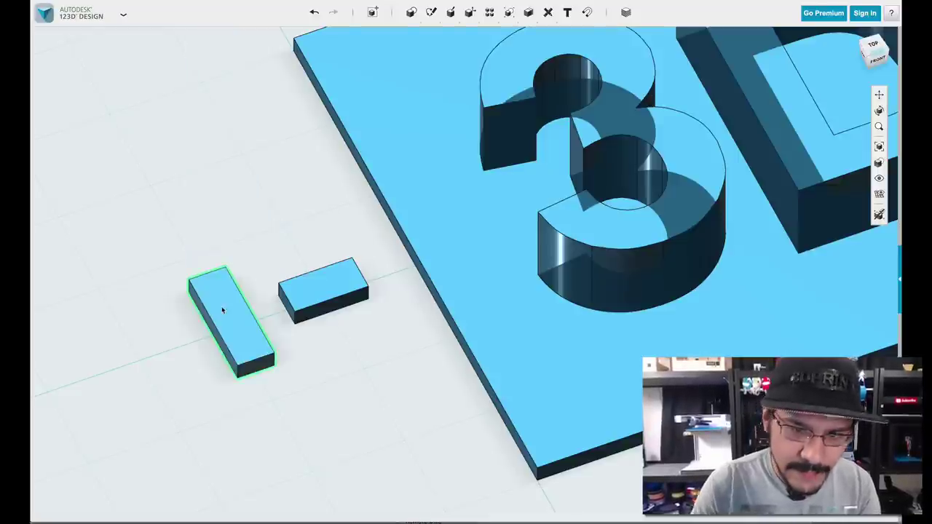
Move the smaller box against the plate's short edge and the longer box against its outer end, forming a T-shaped tab
key("ctrl+t")
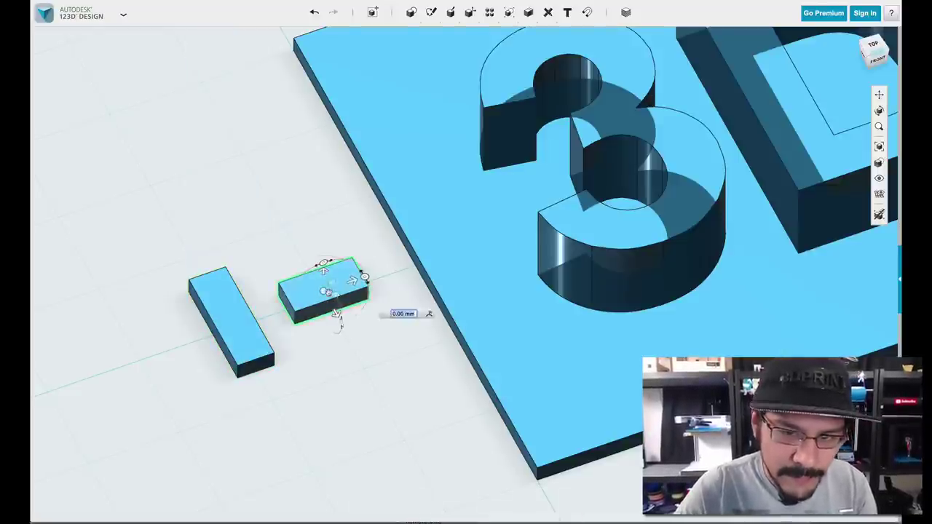
scroll(327, 290, "up", 1)
left_click_drag(355, 282, 395, 268)
left_click_drag(378, 307, 384, 299)
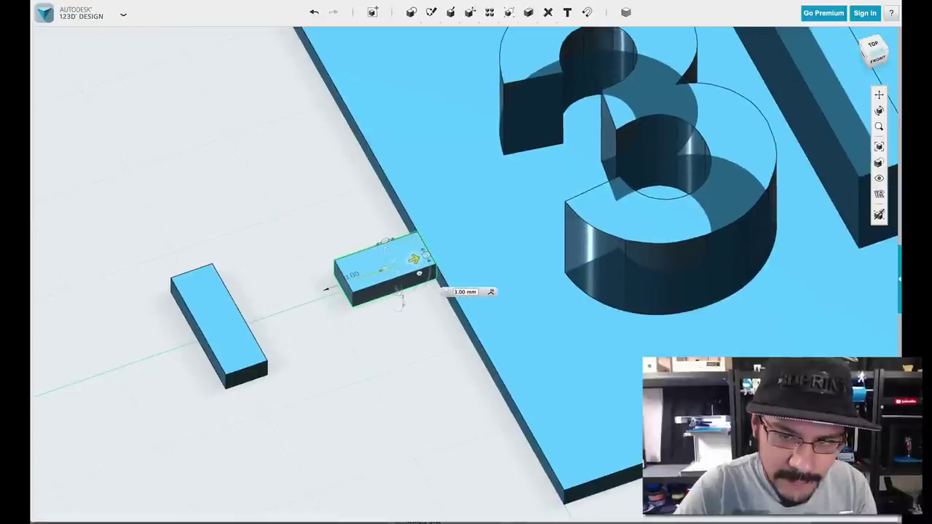
left_click(218, 324)
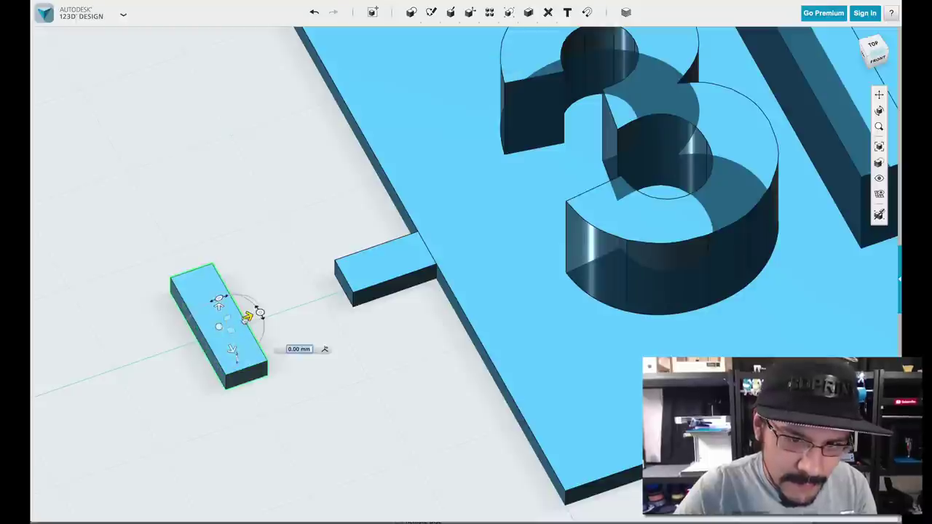
left_click_drag(247, 317, 352, 281)
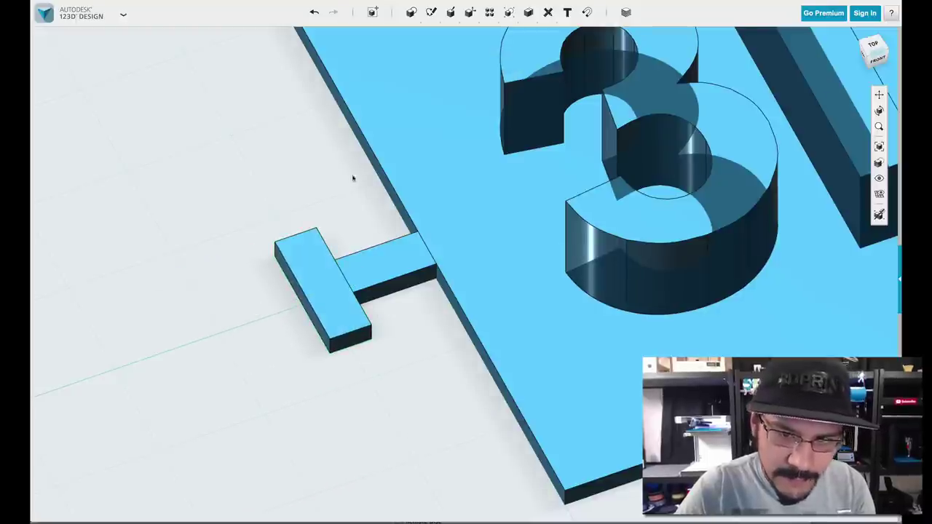
Merge the two small boxes into a single T-shaped solid
key("bracketleft")
left_click(372, 285)
left_click(325, 296)
key("Return")
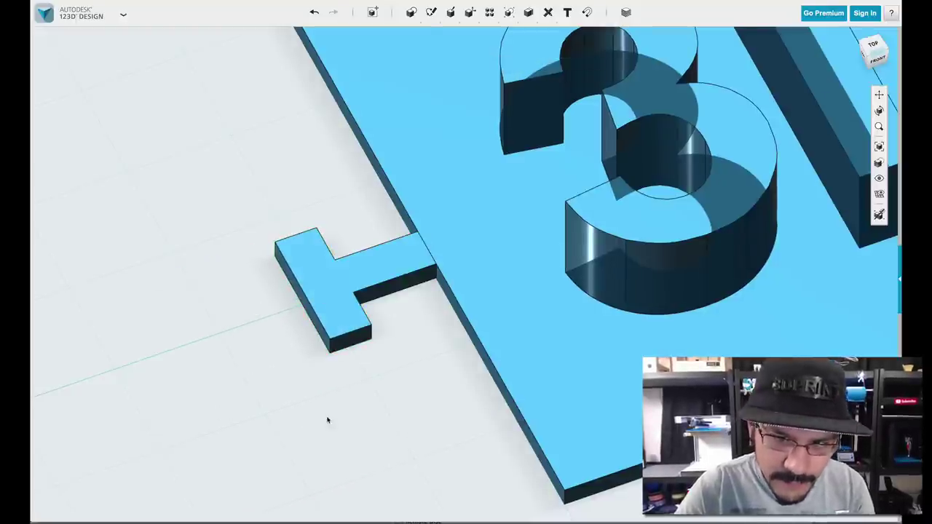
Fillet the four outer vertical edges of the T-shaped tab's crossbar with a radius of 1
right_click_drag(328, 420, 340, 405)
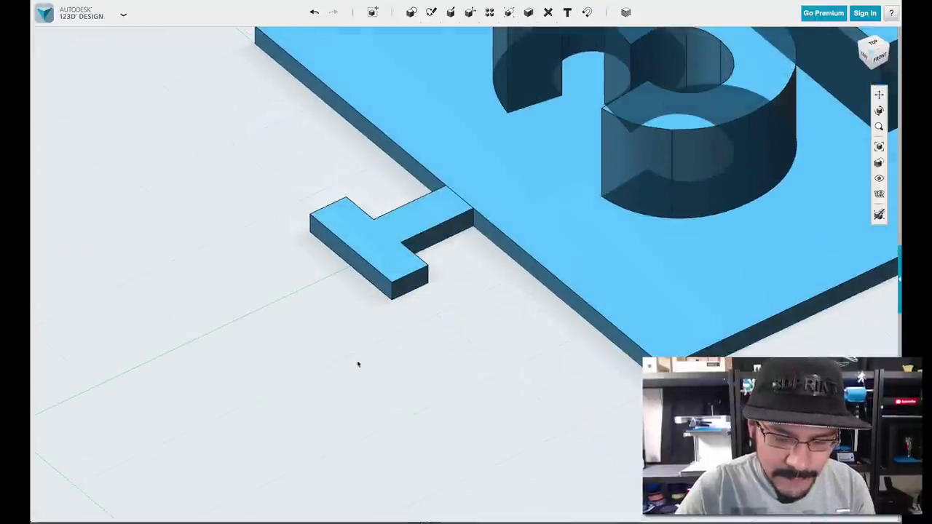
scroll(378, 277, "up", 5)
scroll(372, 284, "down", 2)
left_click(372, 283)
scroll(315, 380, "down", 1)
left_click(308, 382)
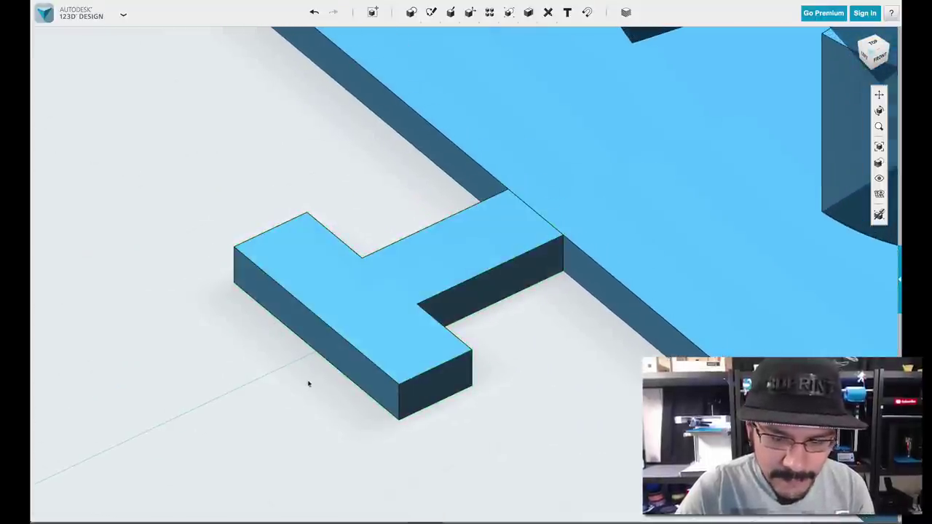
key("e")
left_click(399, 396)
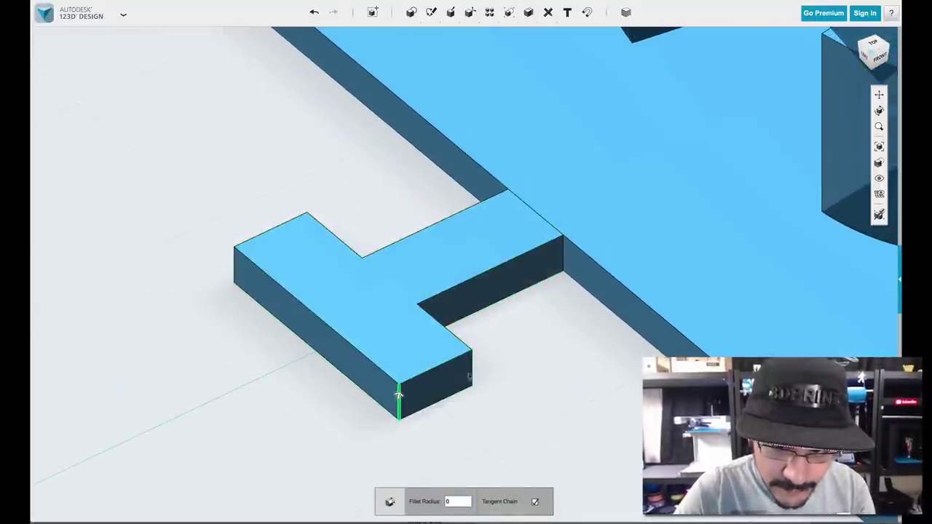
left_click(473, 372)
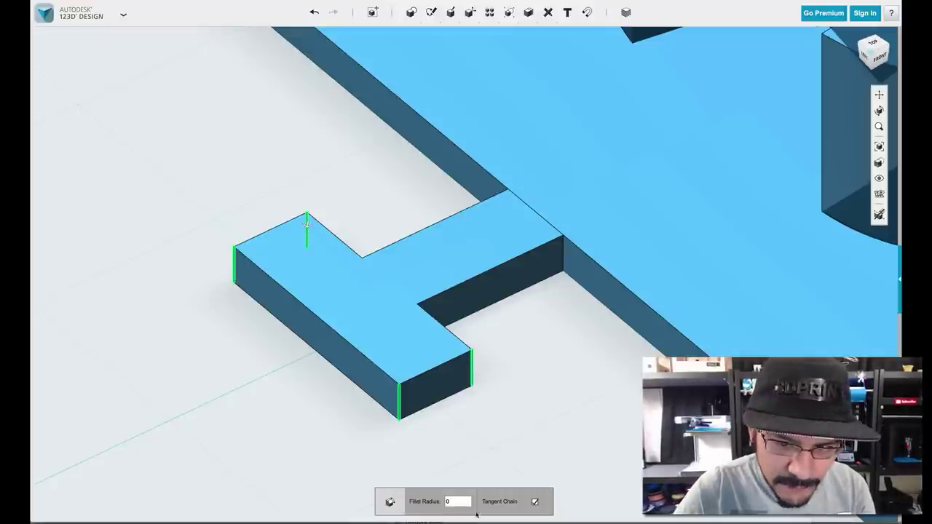
type("1")
key("Return")
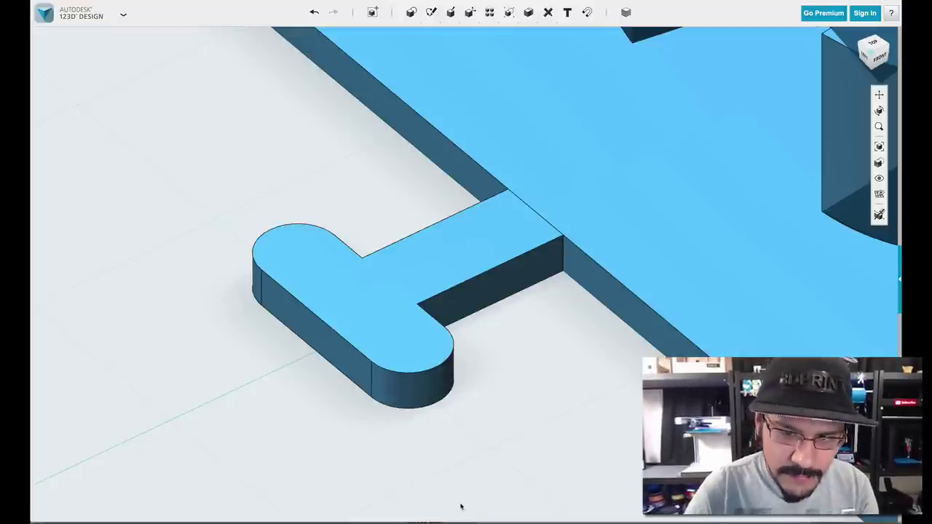
Sketch a straight line across the middle of the plate, parallel to its short edges and extending past both long edges
scroll(501, 381, "down", 6)
right_click_drag(602, 456, 605, 436)
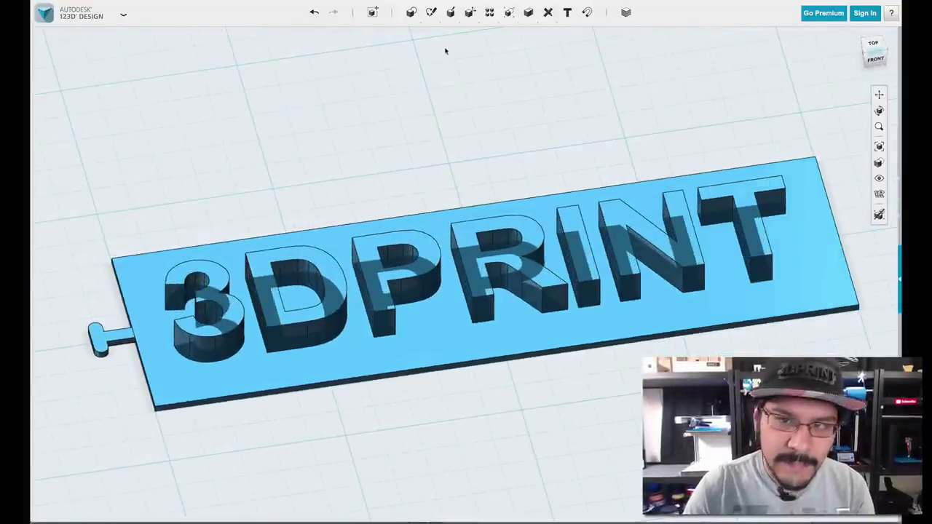
mouse_move(412, 17)
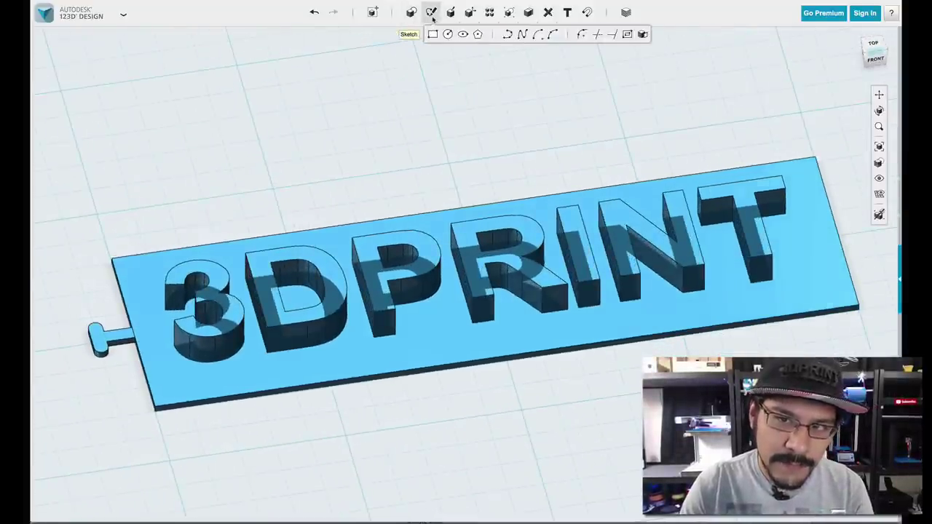
left_click(451, 166)
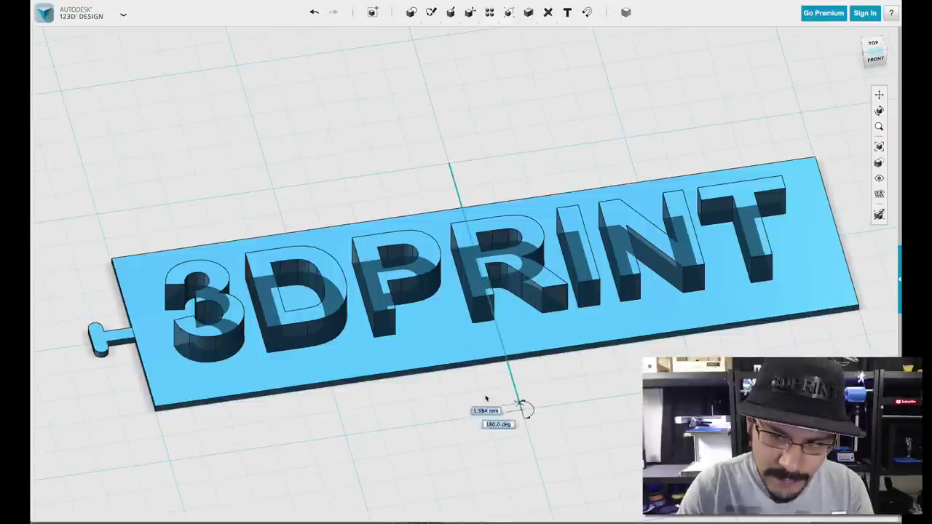
left_click(519, 411)
key("Escape")
Mirror the T-shaped tab to the plate's opposite end, using the sketched centre line as the mirror plane
left_click(103, 339)
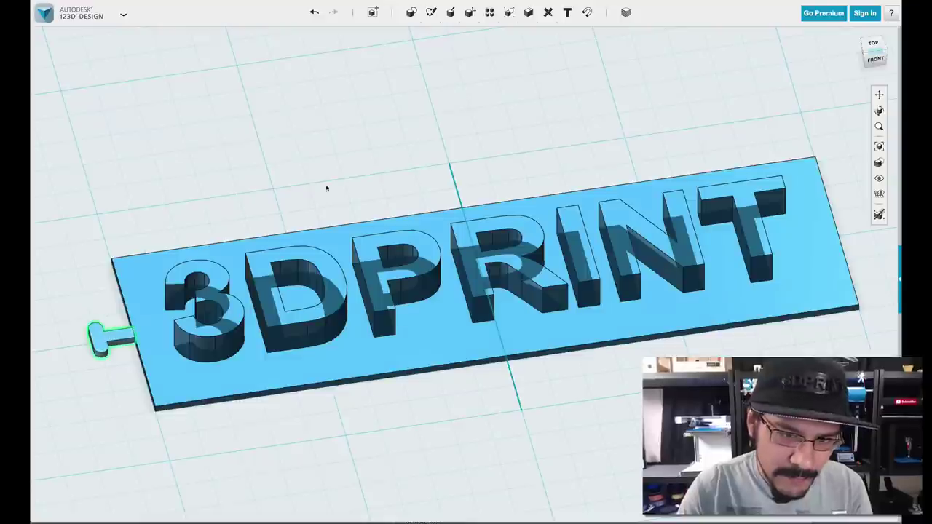
mouse_move(495, 15)
left_click(536, 34)
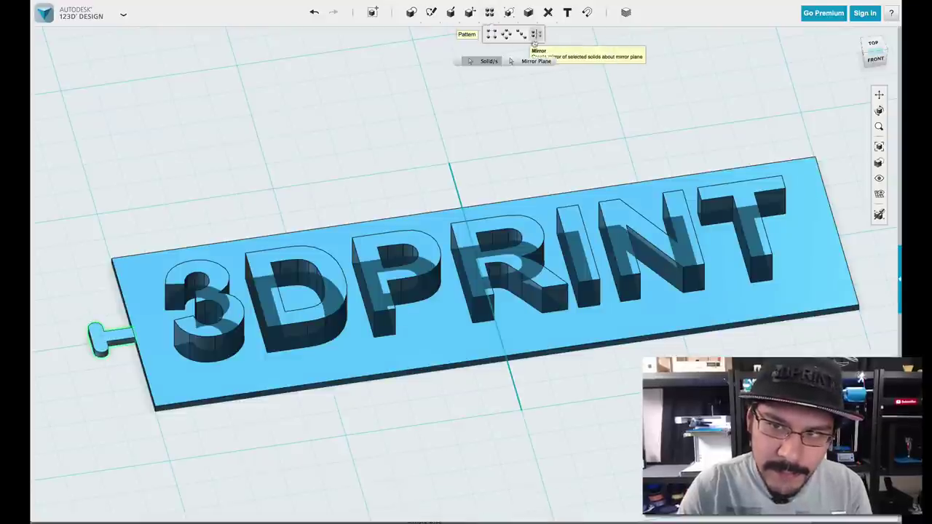
left_click(541, 63)
left_click(456, 182)
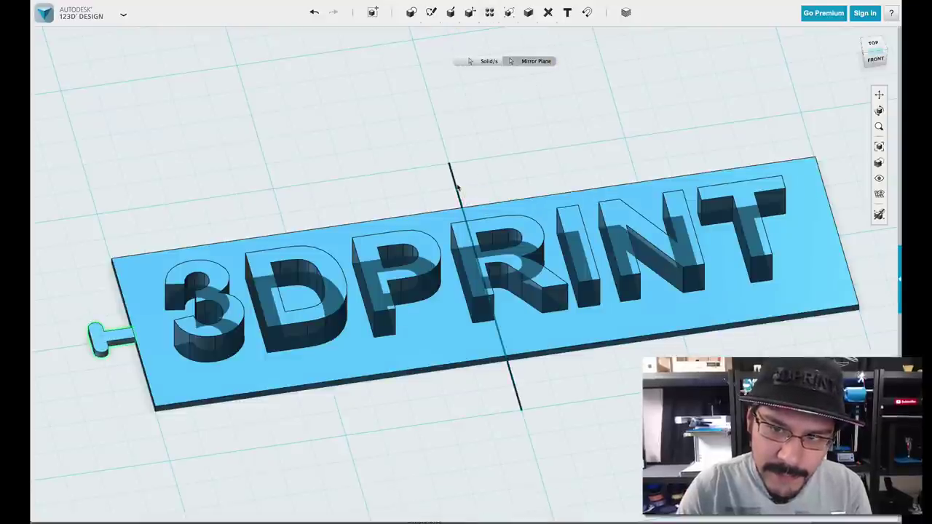
right_click_drag(621, 195, 597, 177)
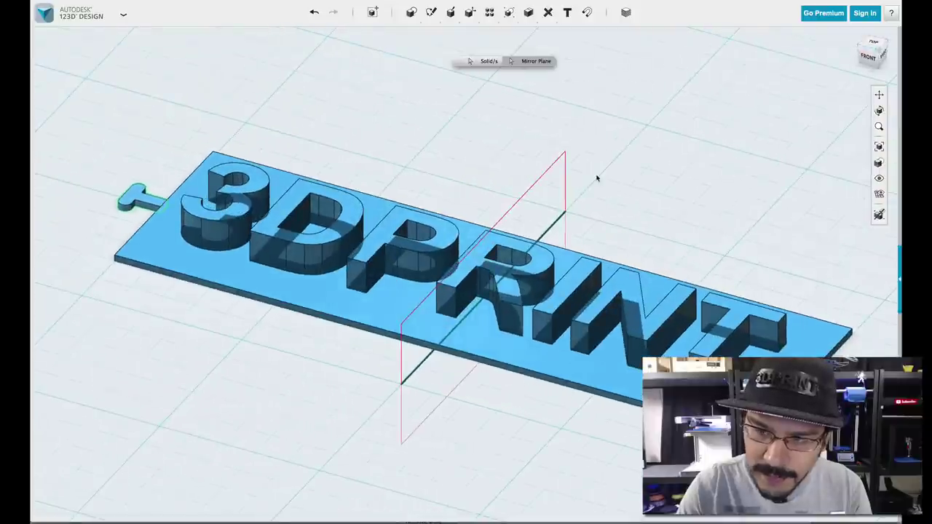
left_click(596, 182)
Fillet the four vertical corner edges of the plate with a radius of 5
scroll(648, 316, "down", 3)
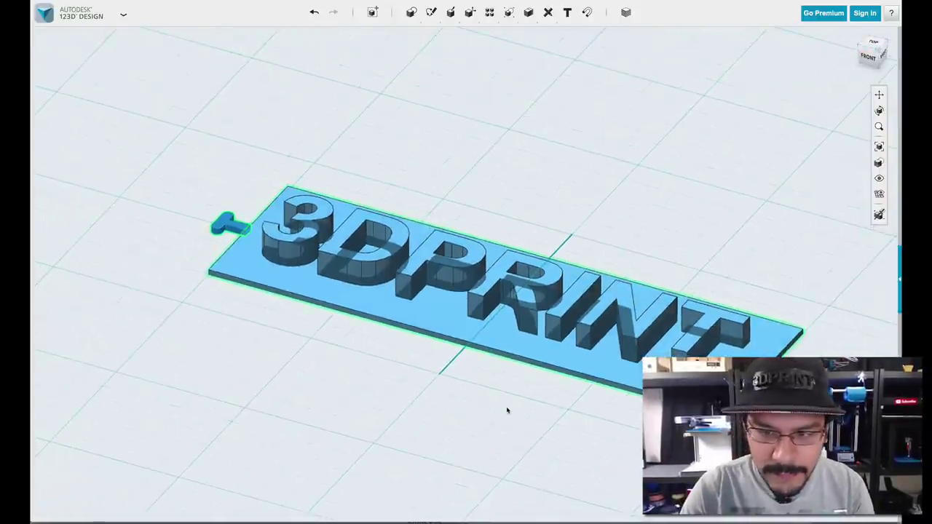
right_click_drag(248, 405, 316, 400)
scroll(349, 419, "up", 6)
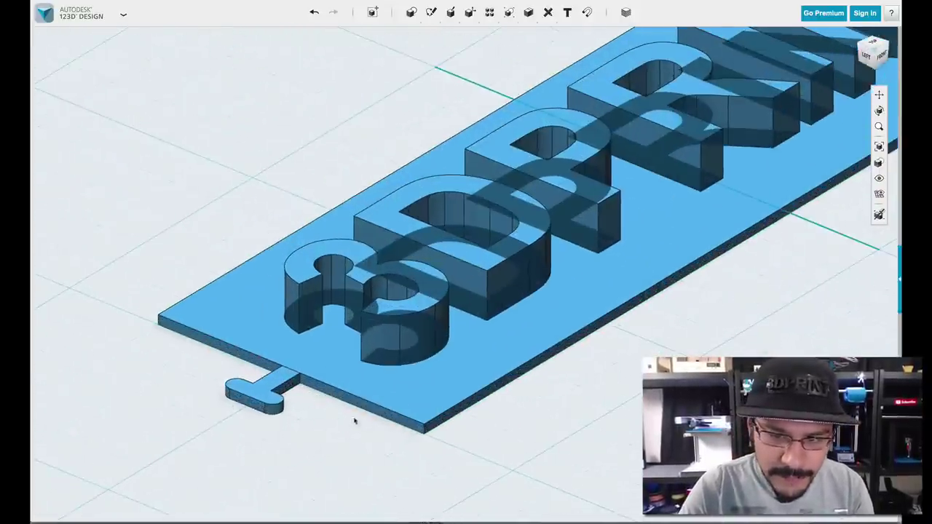
scroll(404, 432, "up", 2)
key("e")
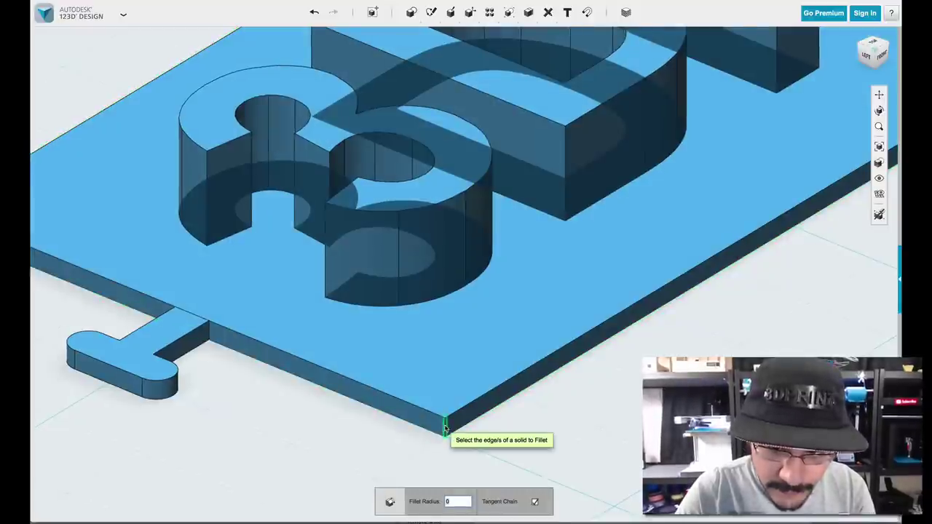
left_click(444, 427)
right_click_drag(351, 450, 389, 447)
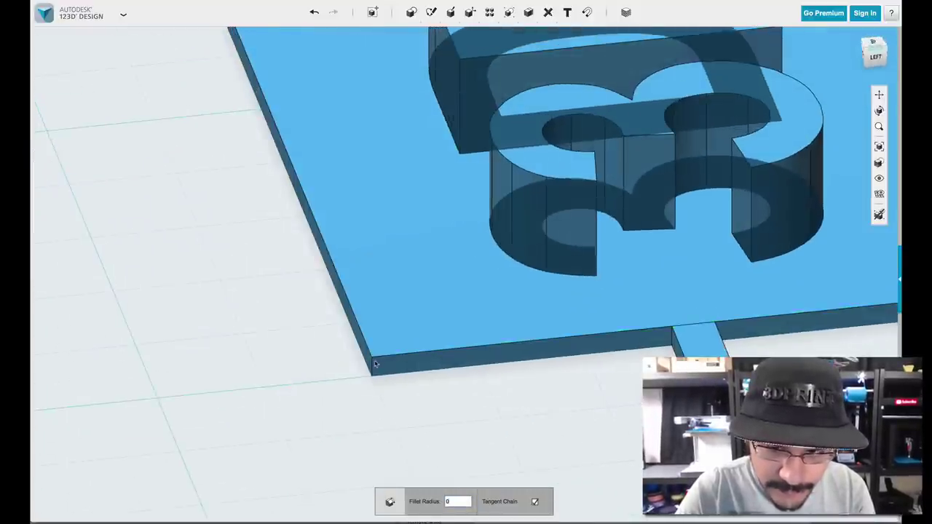
right_click_drag(284, 349, 353, 380)
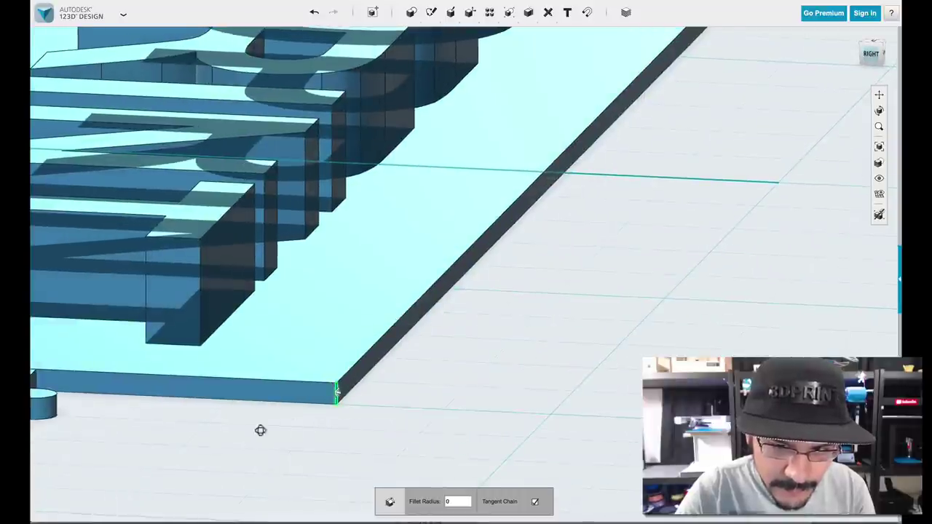
right_click_drag(260, 430, 399, 445)
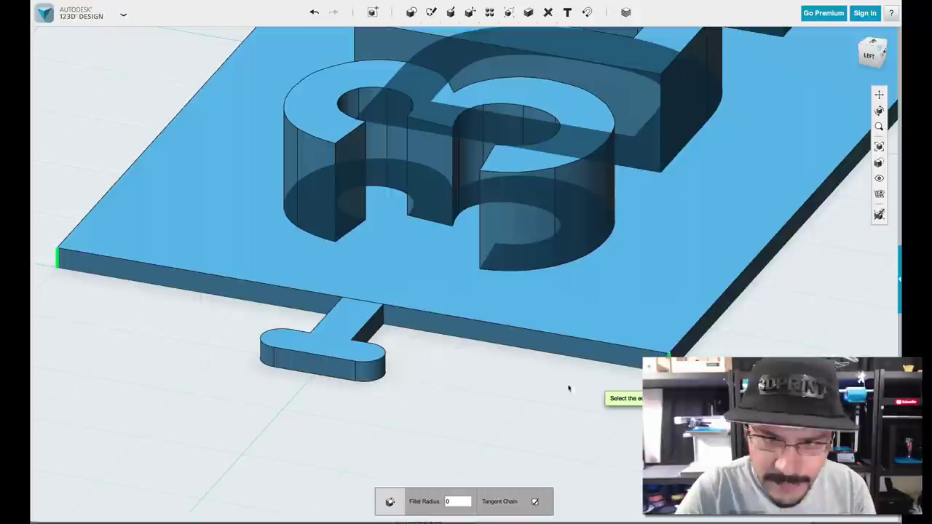
right_click_drag(568, 387, 337, 383)
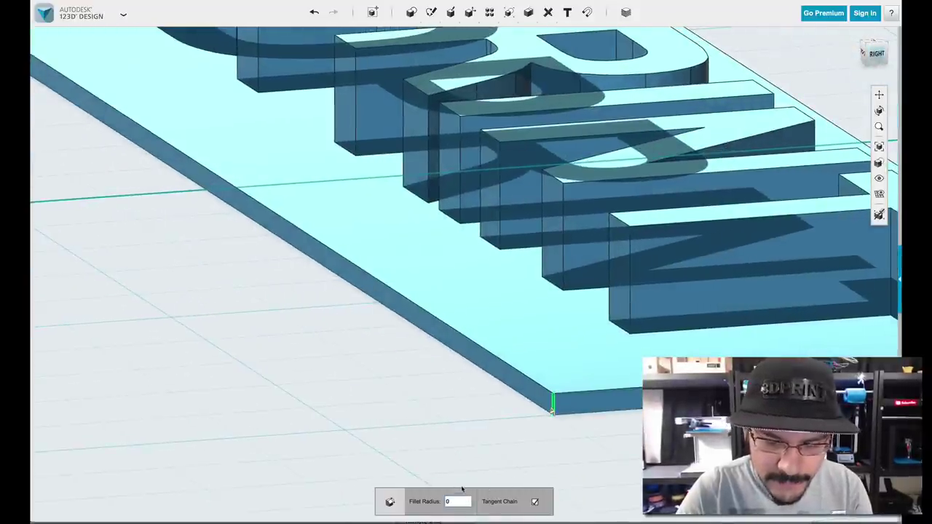
scroll(460, 487, "down", 4)
type("5")
left_click(279, 384)
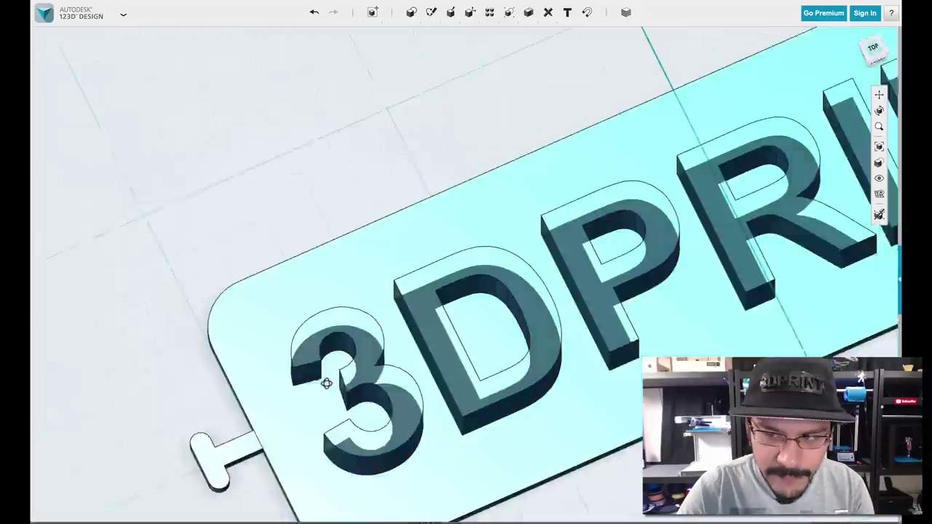
Merge the T-shaped tabs on both short ends with the 3DPRINT plate into a single solid
right_click_drag(326, 383, 308, 373)
scroll(331, 363, "down", 5)
scroll(560, 408, "down", 2)
right_click_drag(560, 408, 502, 395)
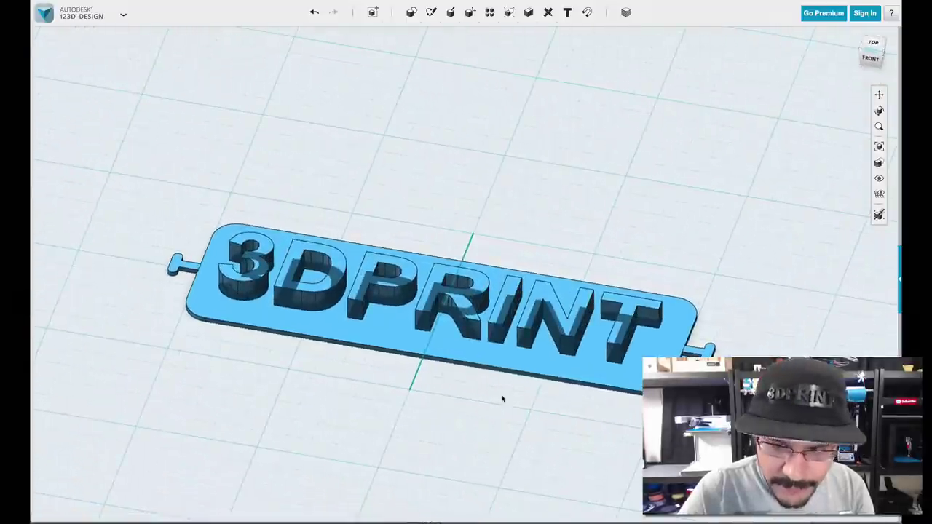
scroll(591, 329, "up", 3)
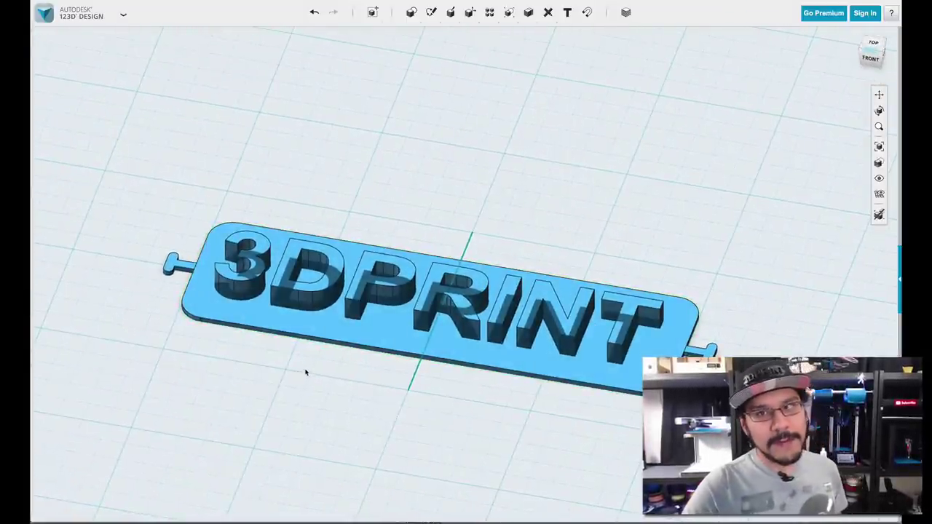
right_click_drag(316, 369, 341, 362)
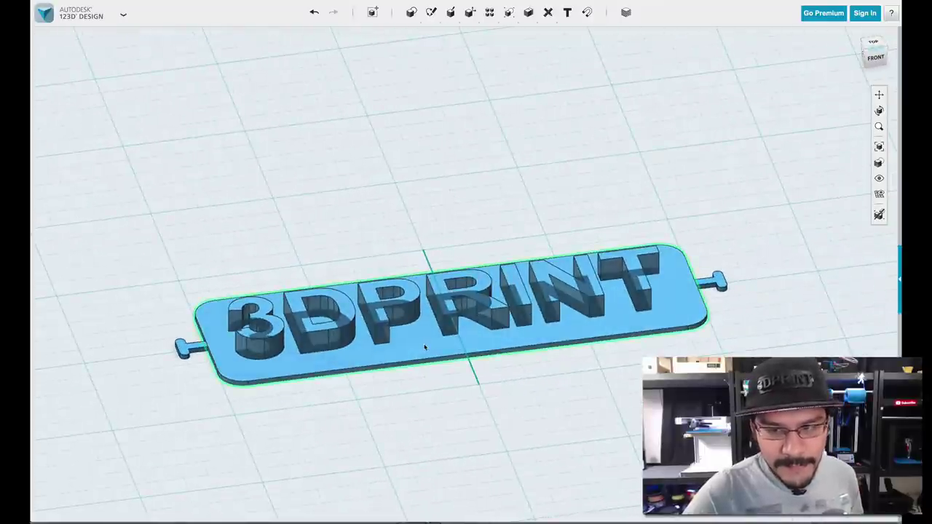
left_click(427, 345)
left_click(761, 336)
key("bracketleft")
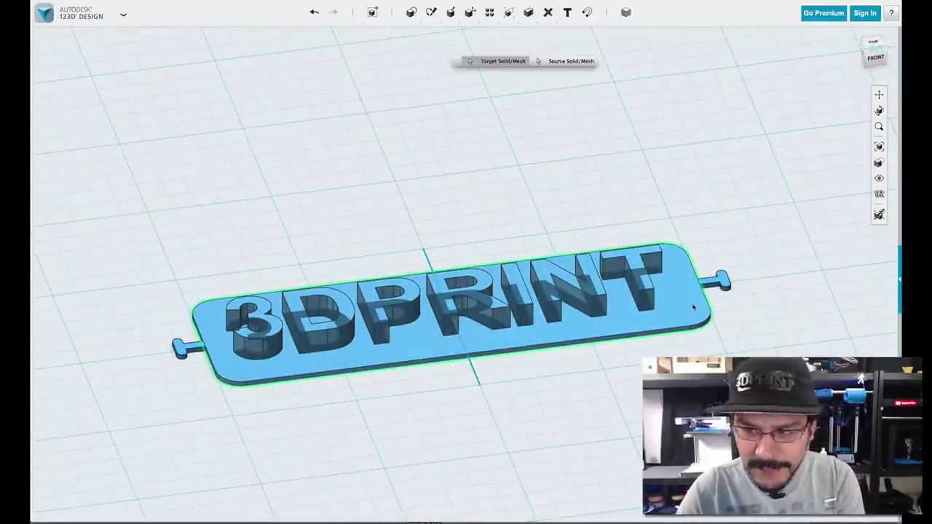
left_click(693, 308)
left_click(717, 279)
left_click(182, 347)
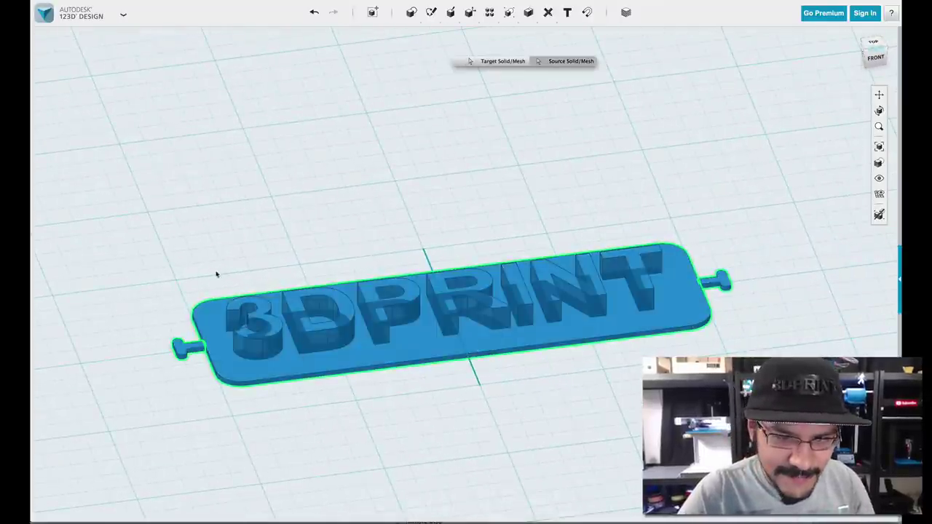
left_click(217, 273)
right_click_drag(503, 226, 522, 206)
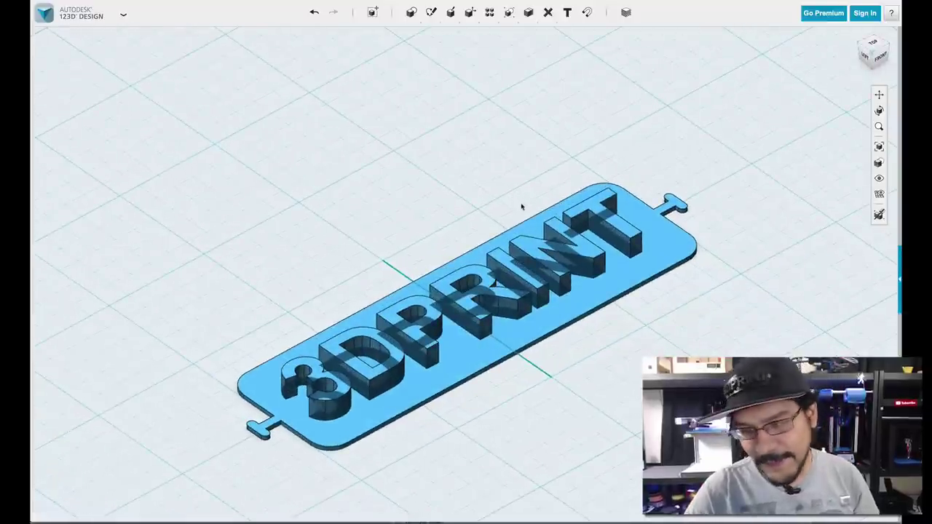